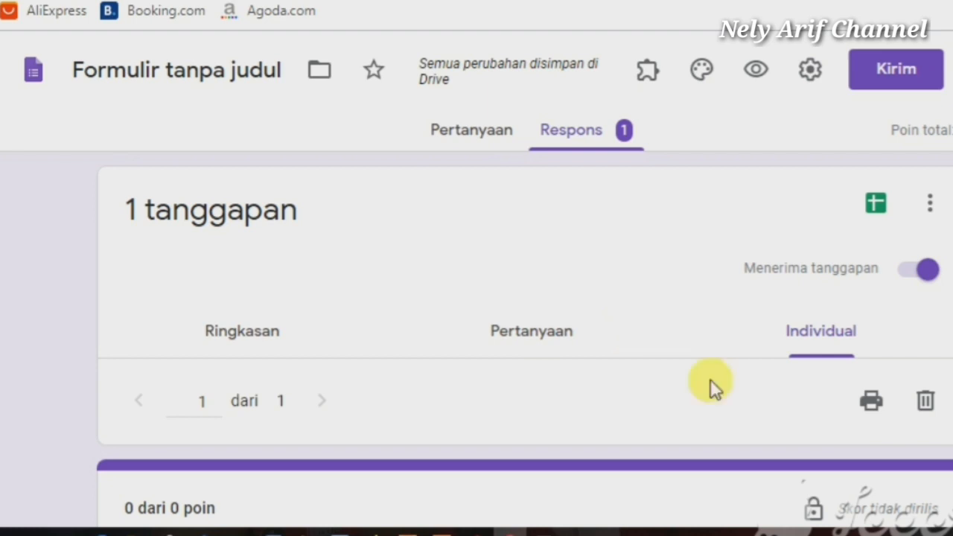
Delete the lone submitted response, confirming with YA in Hapus Tanggapan
scroll(477, 298, down, 3)
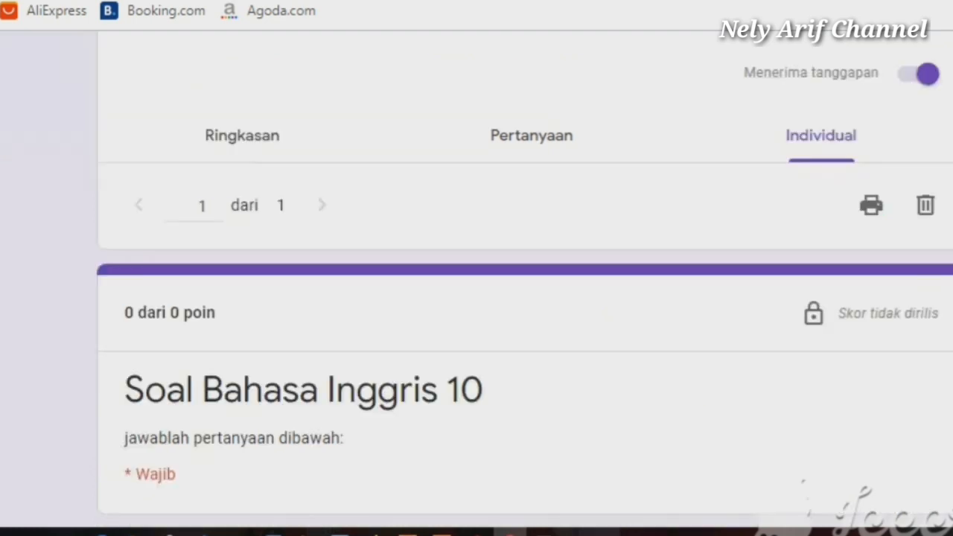
scroll(477, 298, down, 5)
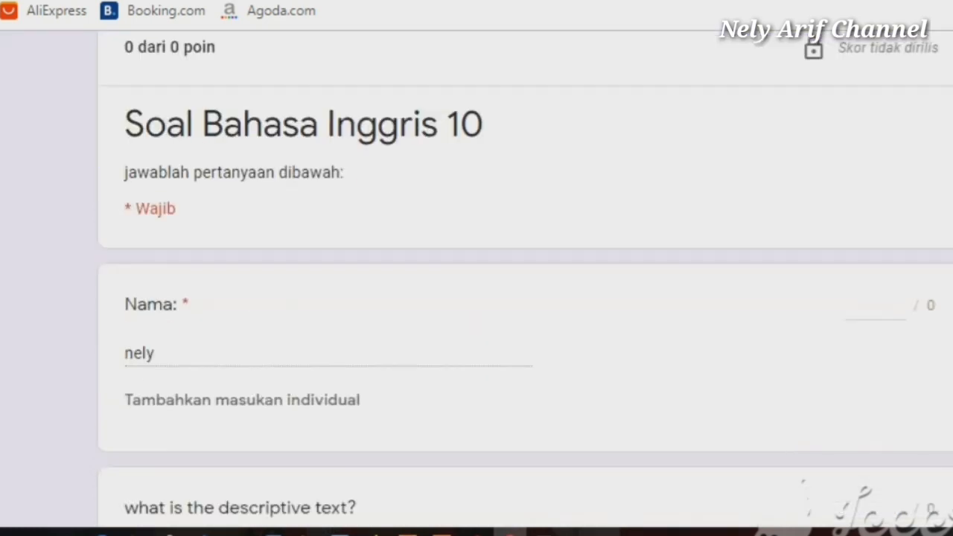
scroll(476, 298, down, 1)
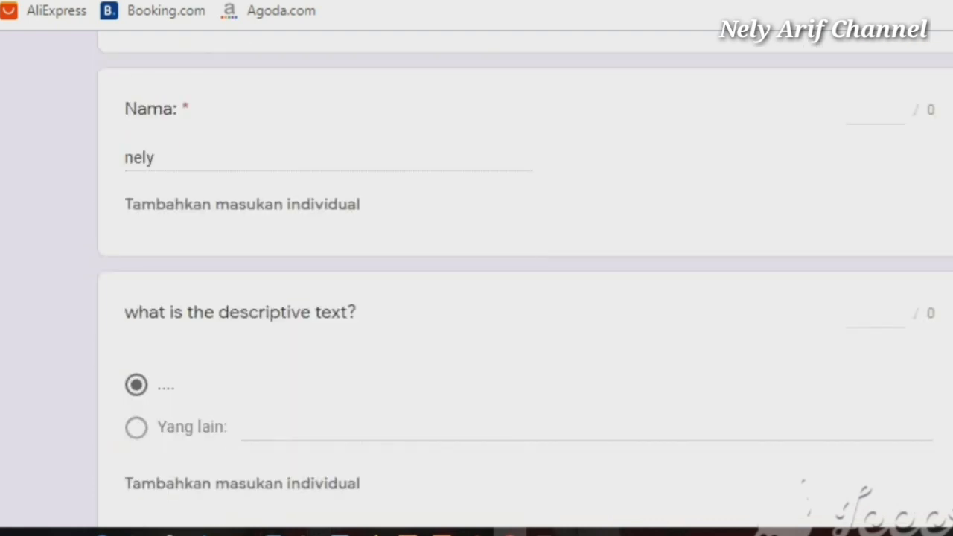
scroll(476, 298, up, 10)
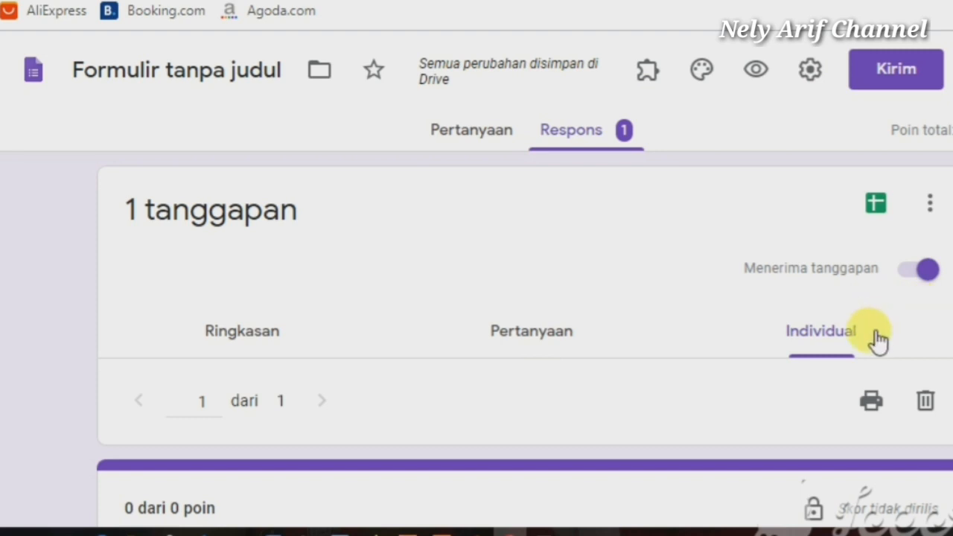
click(924, 401)
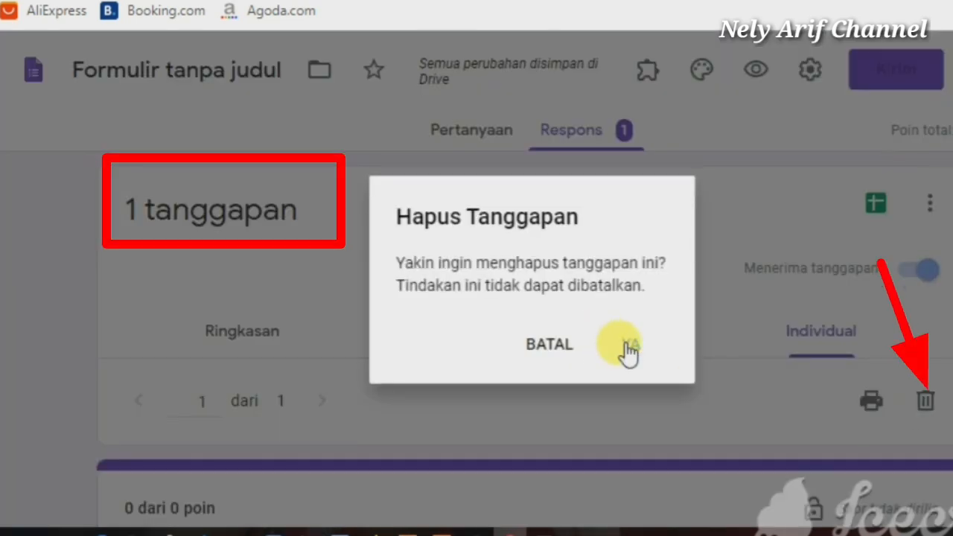
click(625, 348)
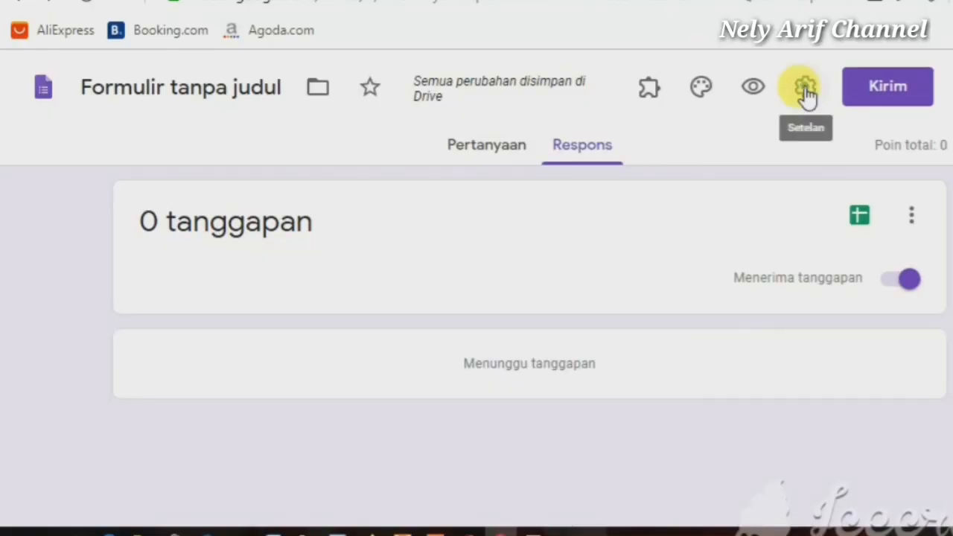
Review the Umum, Presentasi and Kuis settings and save the quiz with grades released immediately
click(806, 90)
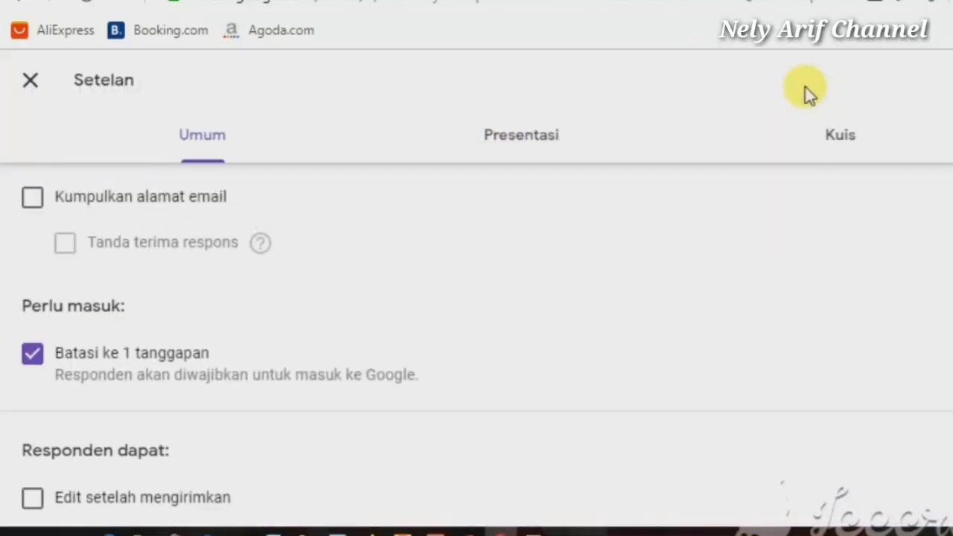
click(841, 138)
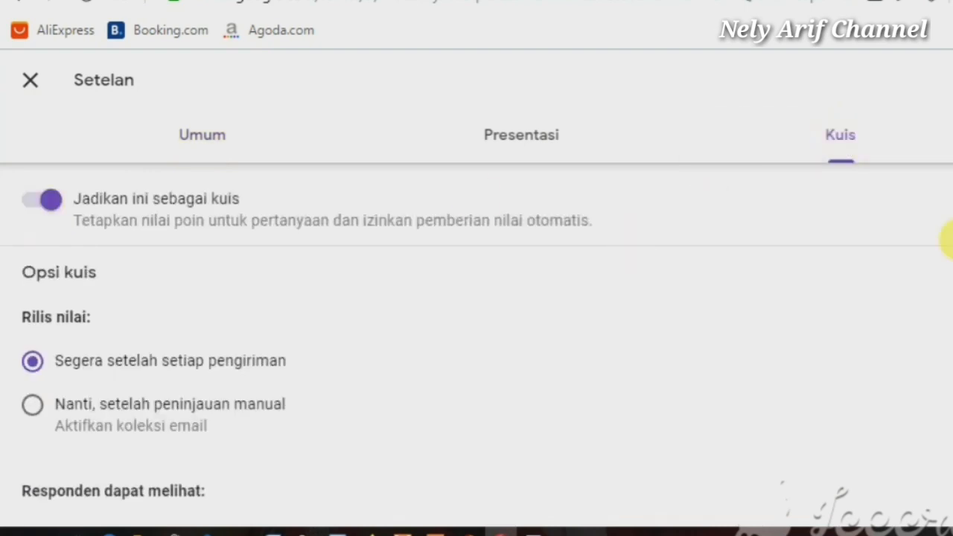
click(212, 145)
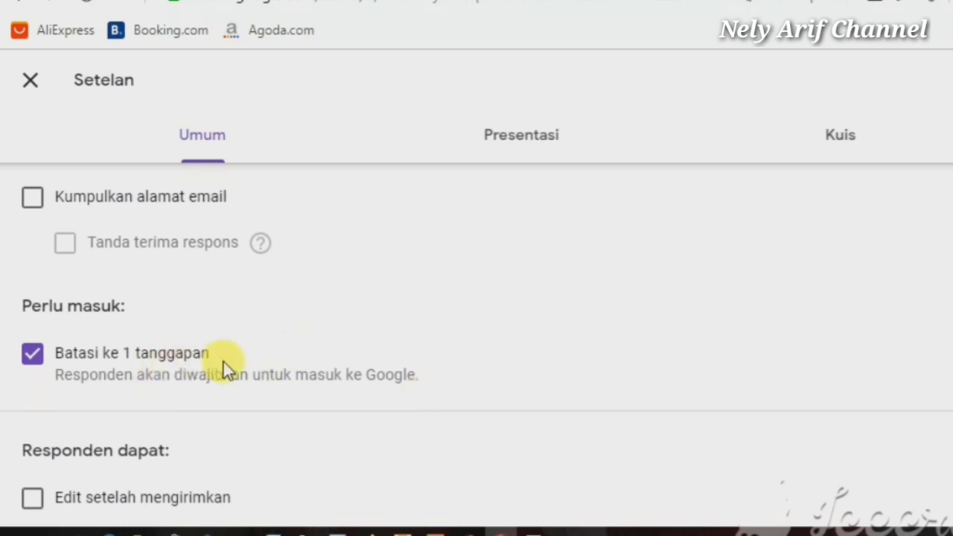
click(529, 143)
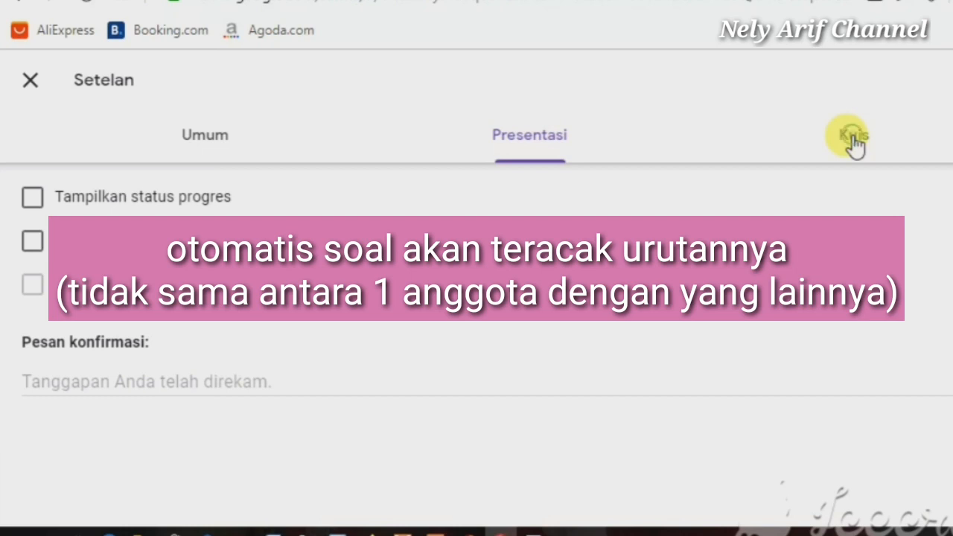
click(854, 138)
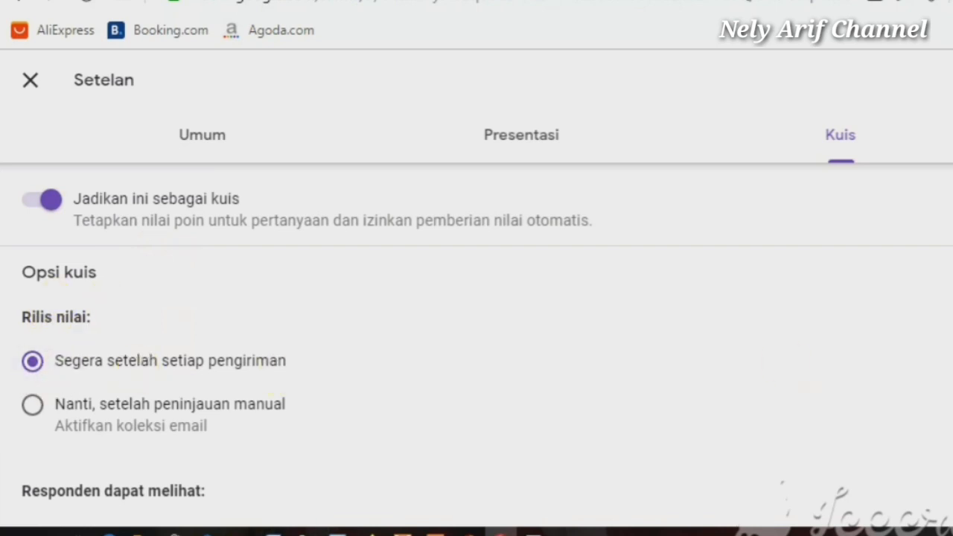
drag(947, 320, 948, 452)
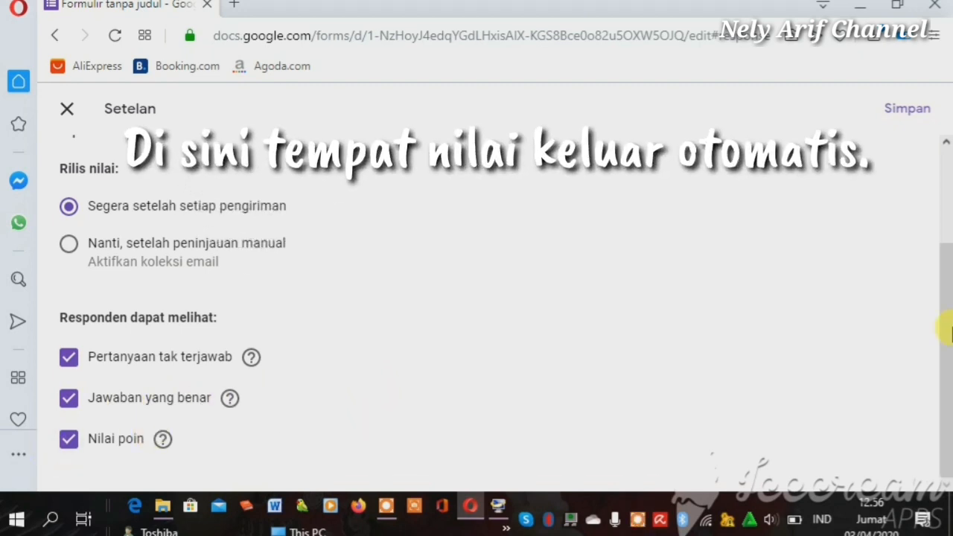
drag(945, 344, 947, 286)
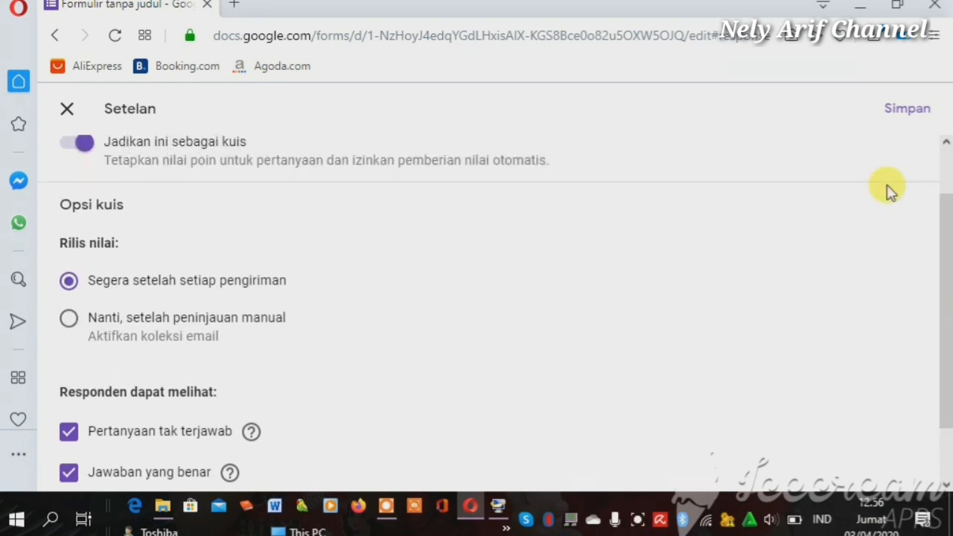
scroll(918, 161, up, 1)
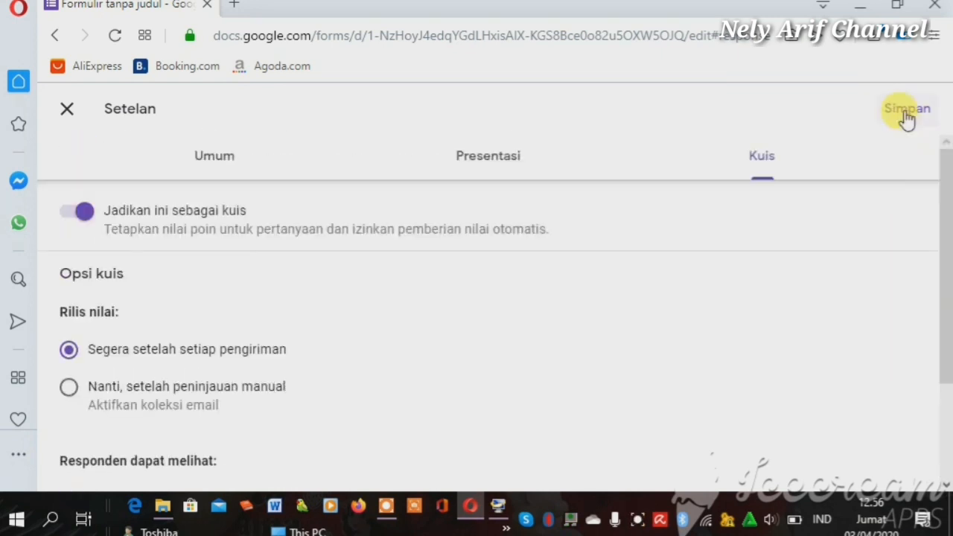
click(906, 119)
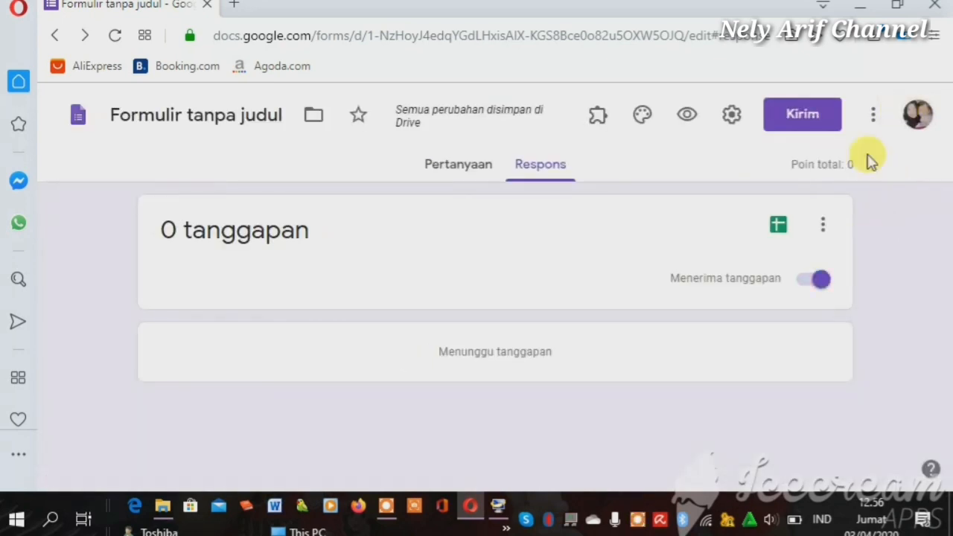
click(873, 117)
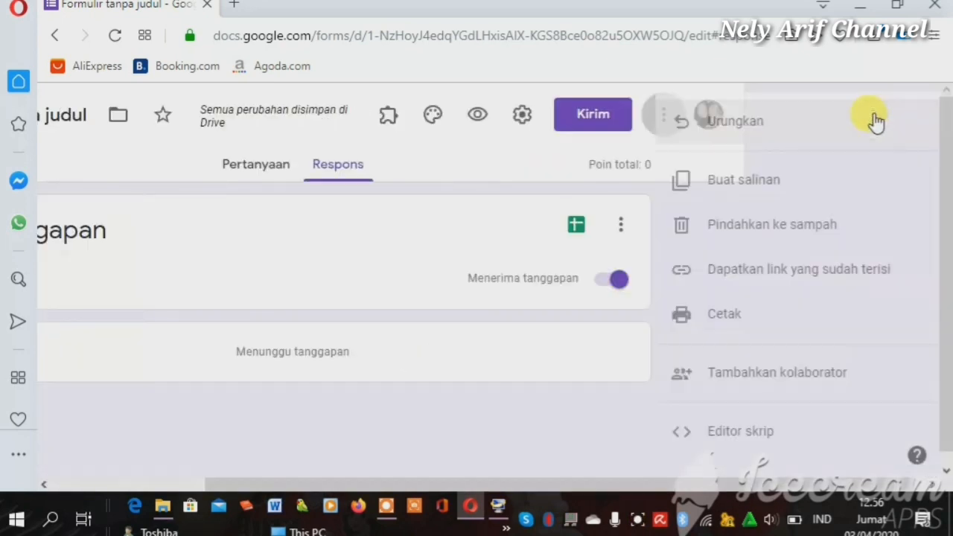
click(542, 252)
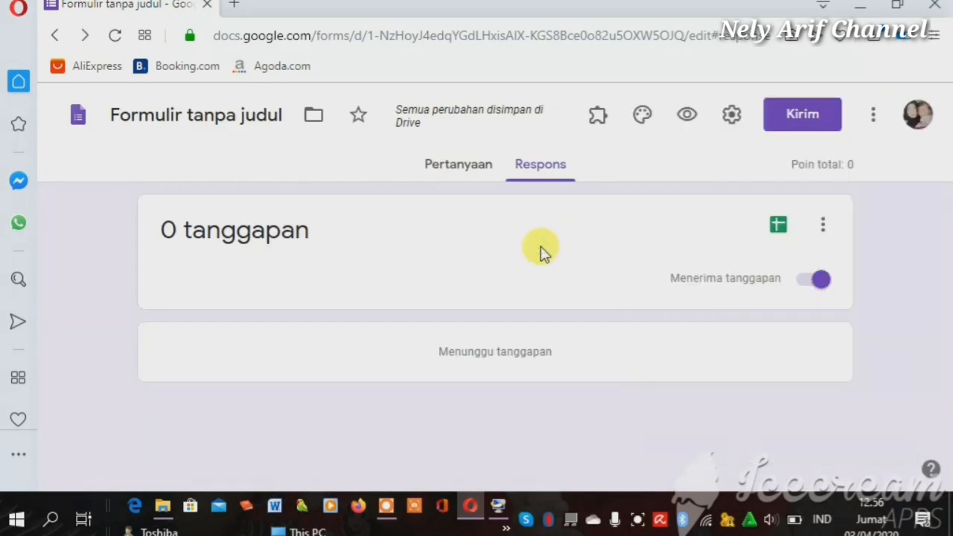
click(821, 223)
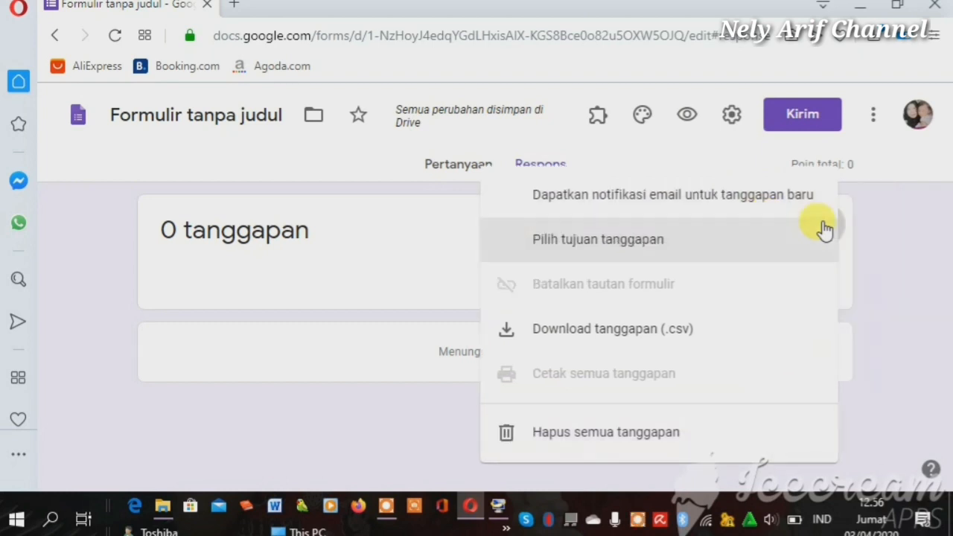
click(370, 266)
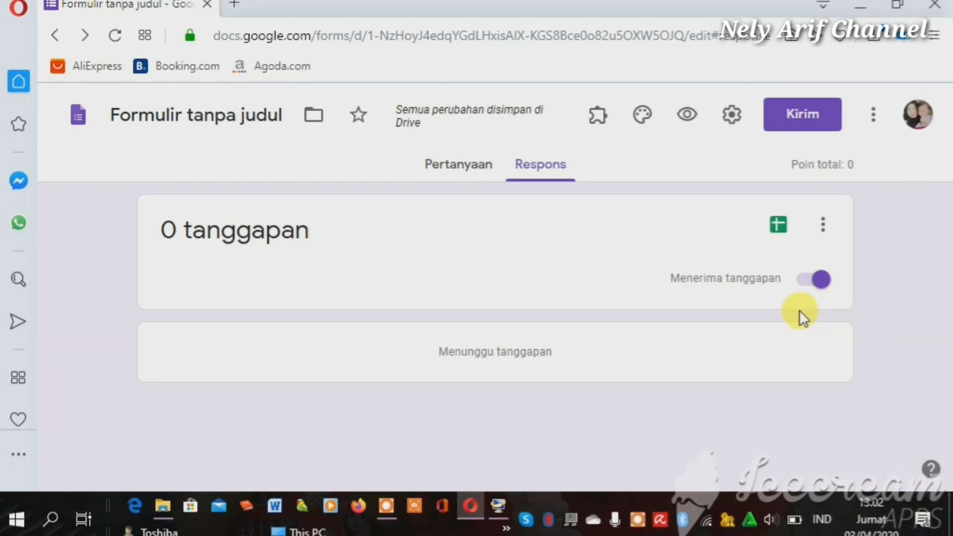
Reword the second question to 'How .... you?' and set its first option to 'are'
click(462, 173)
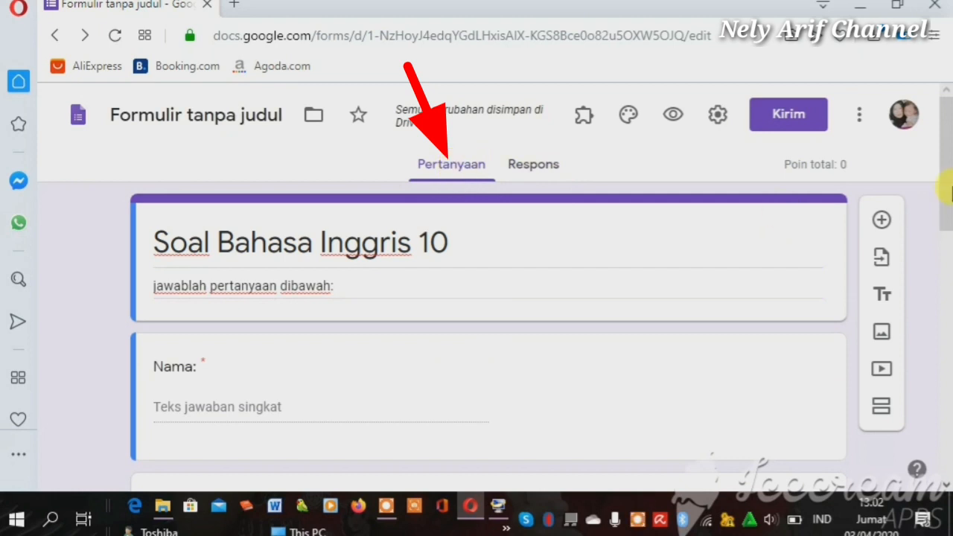
scroll(947, 224, down, 1)
drag(947, 225, 947, 250)
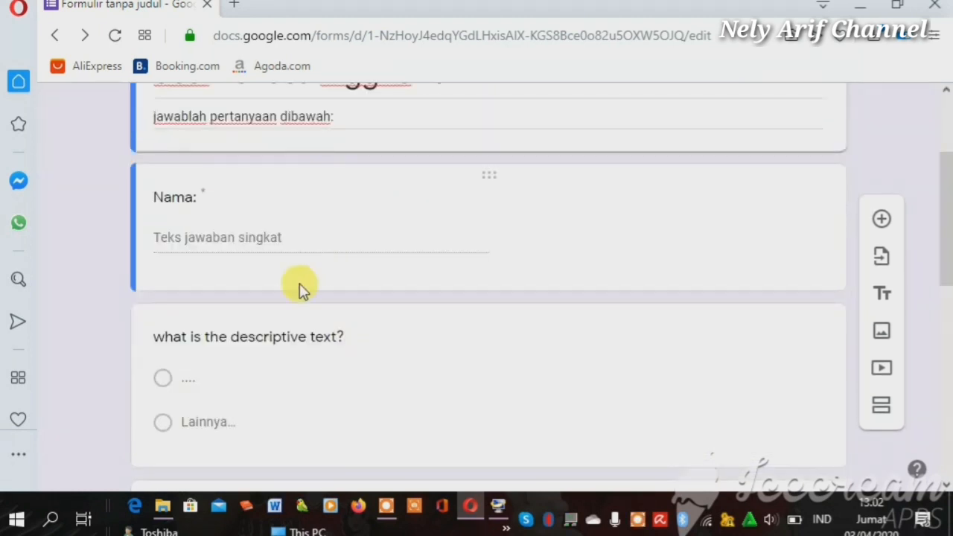
click(341, 339)
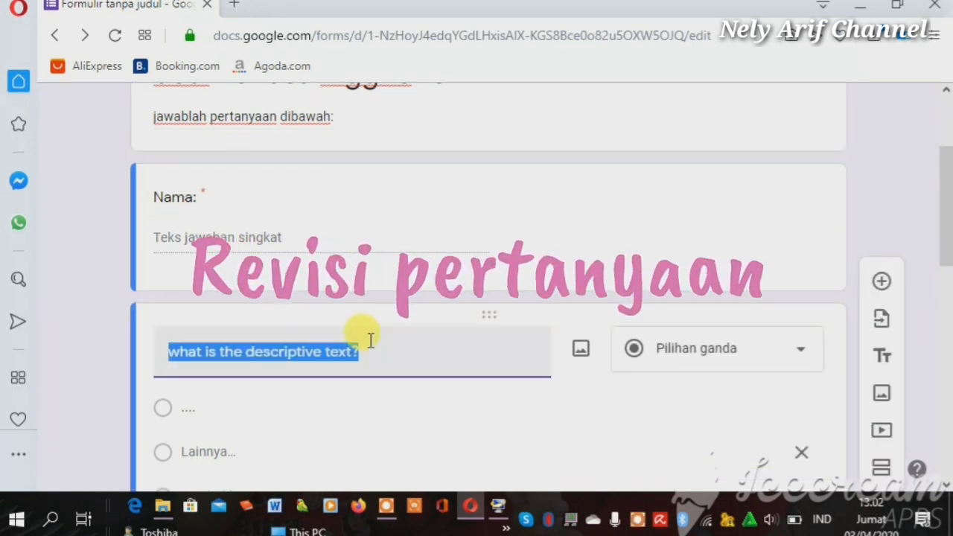
text(h)
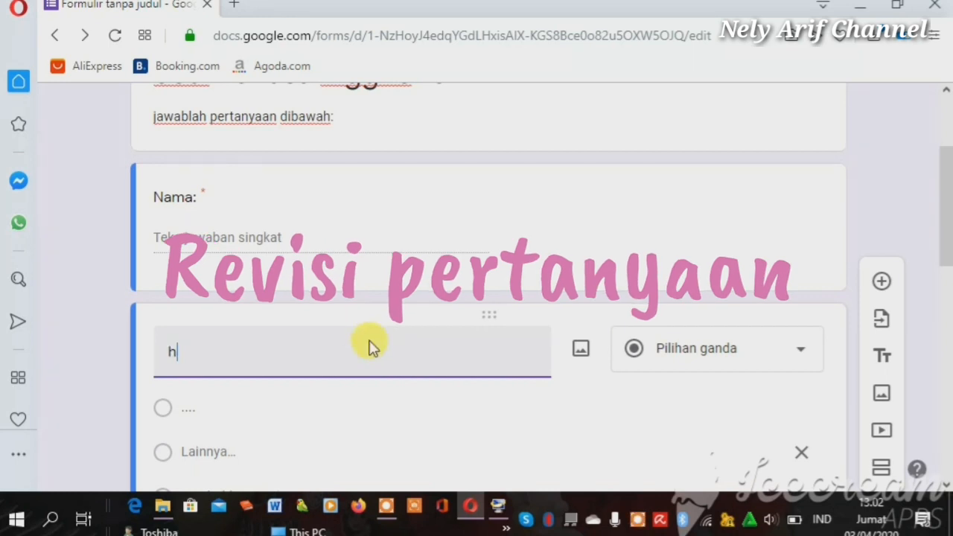
key(BackSpace)
text(H)
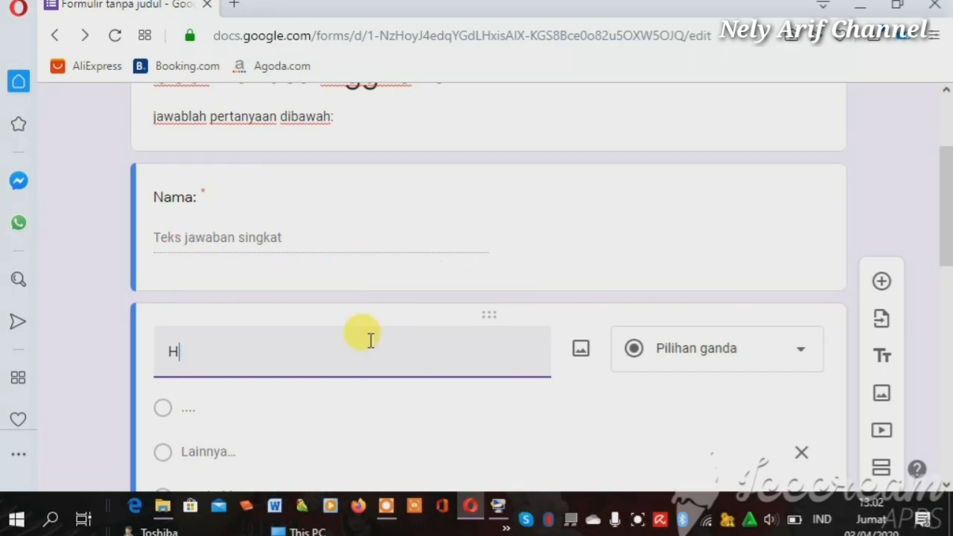
text(ow ....)
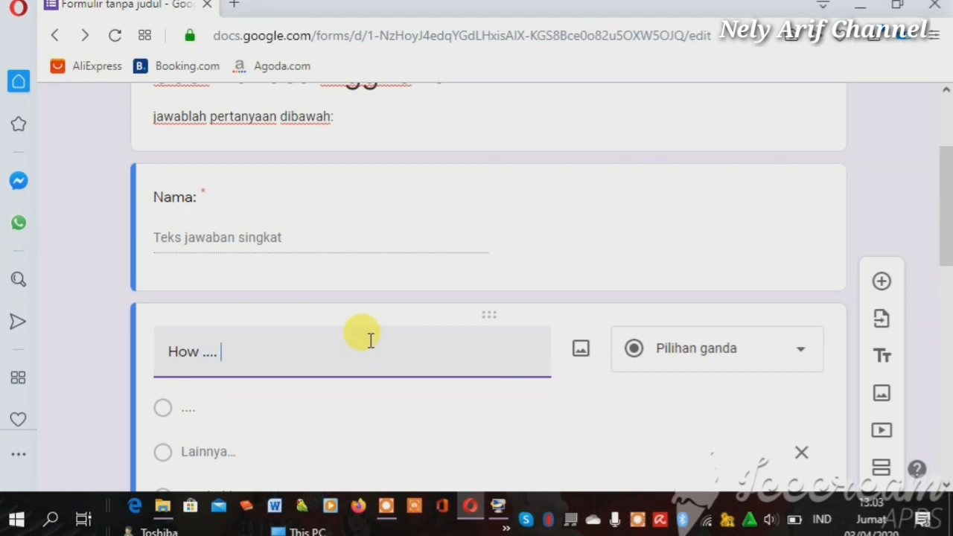
text( you?)
click(168, 412)
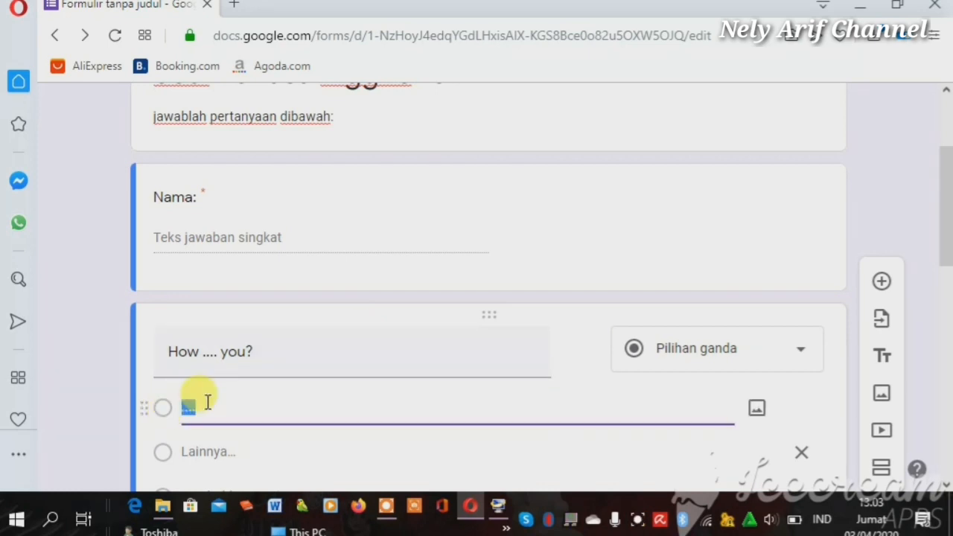
text(are)
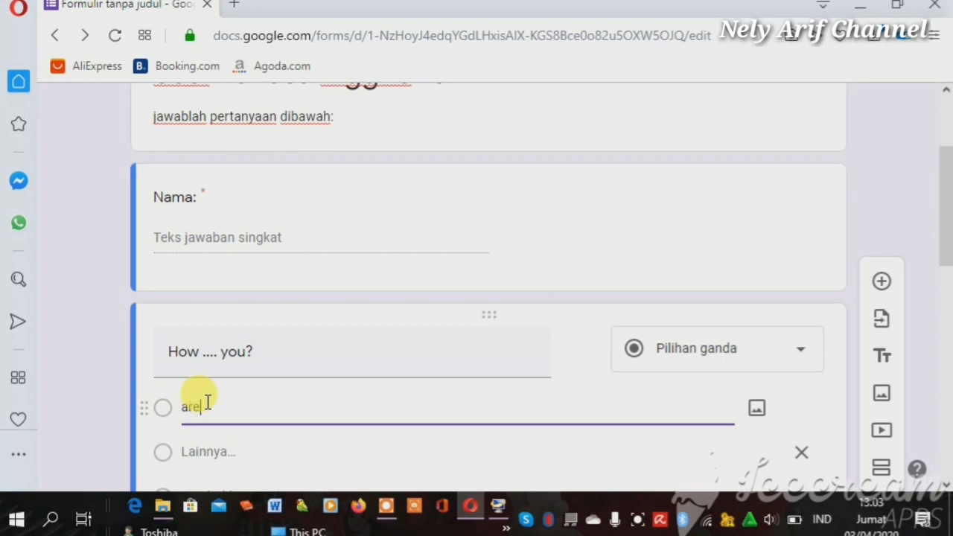
click(161, 452)
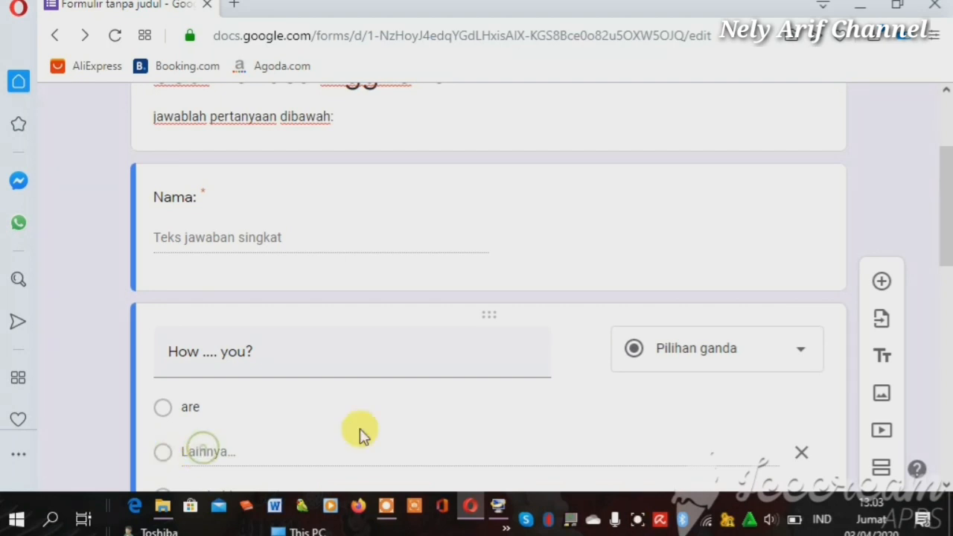
Remove the 'Lainnya...' other-answer choice from 'How .... you?'
click(945, 478)
click(945, 478)
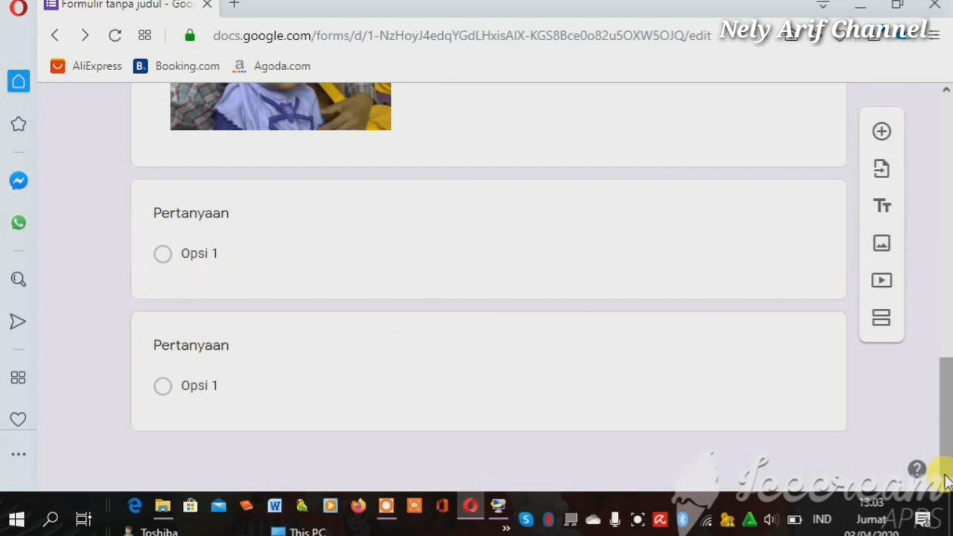
click(946, 95)
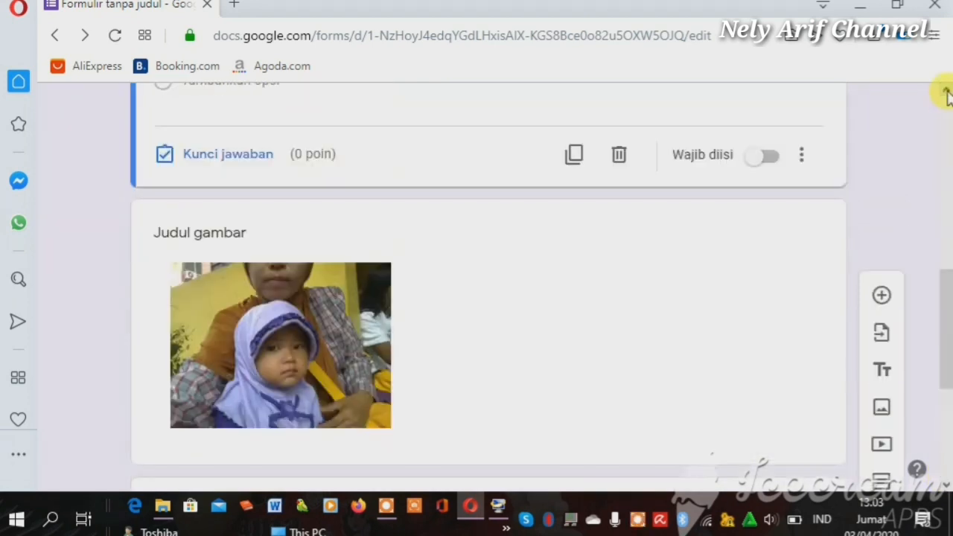
click(946, 95)
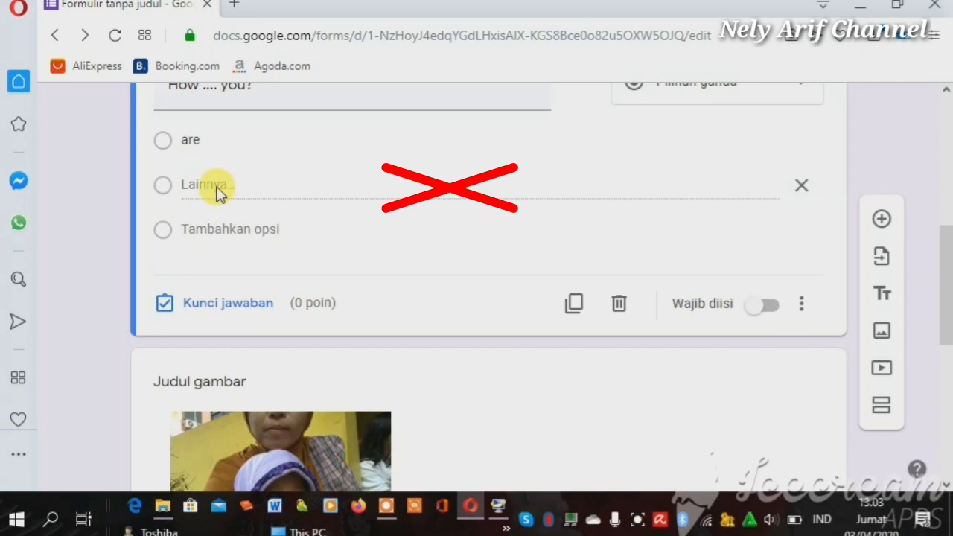
click(801, 188)
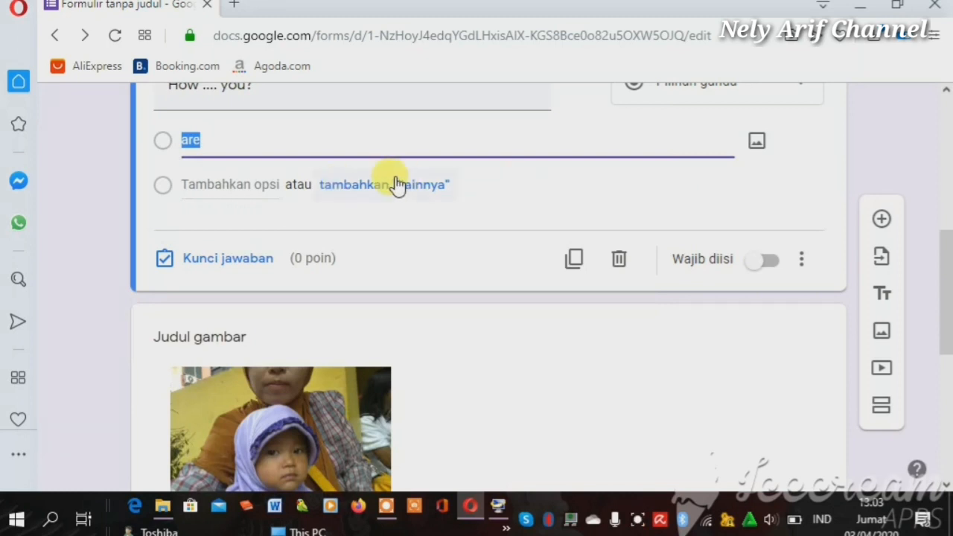
click(394, 186)
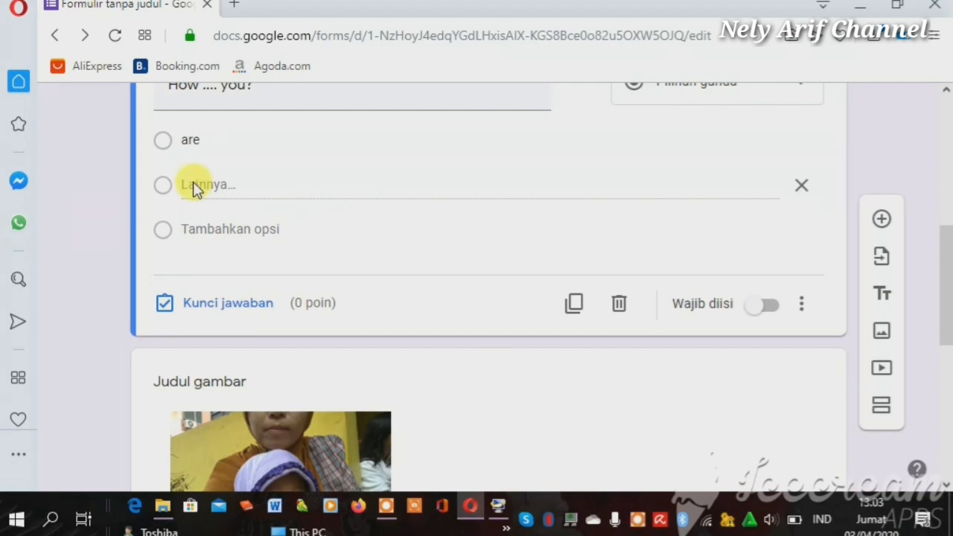
Add the options 'is', 'am' and 'do' and mark the question required
click(206, 250)
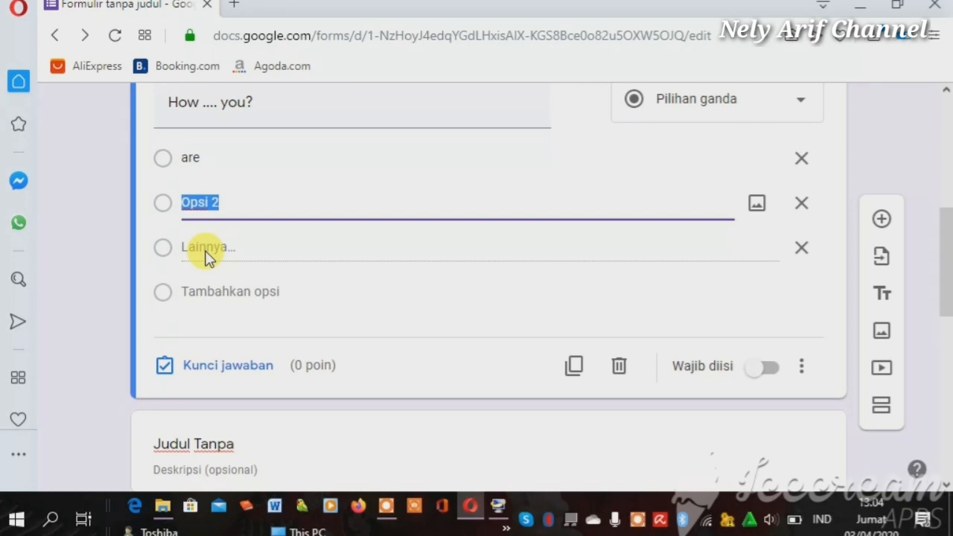
text(is)
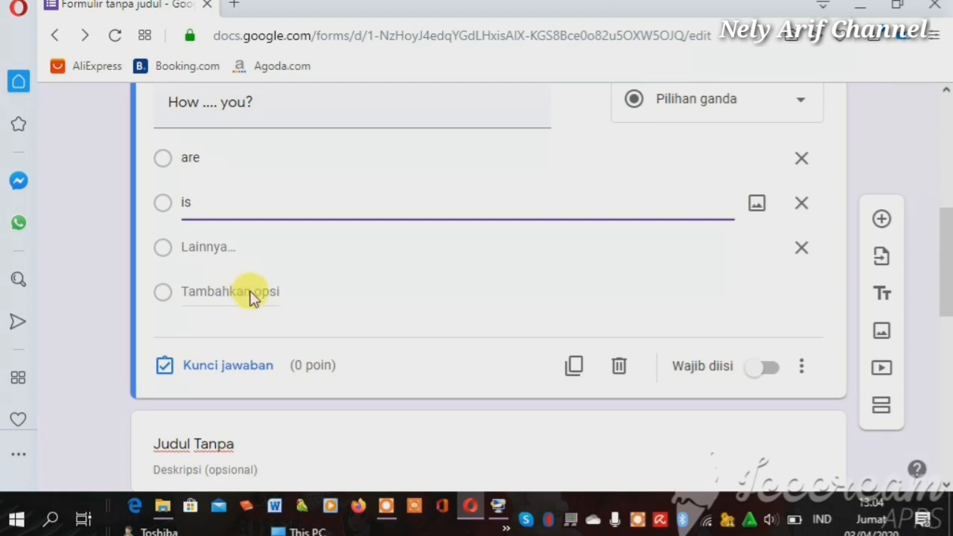
click(250, 295)
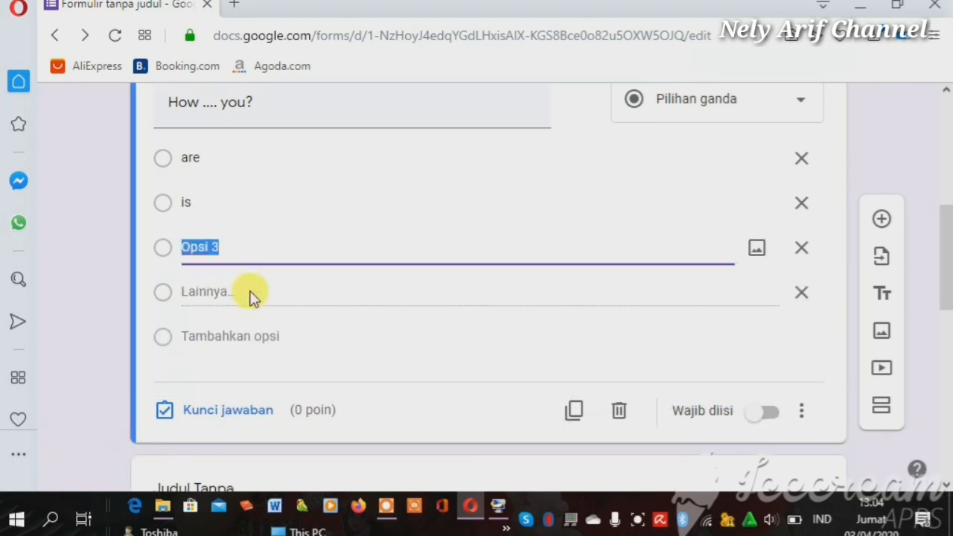
text(am)
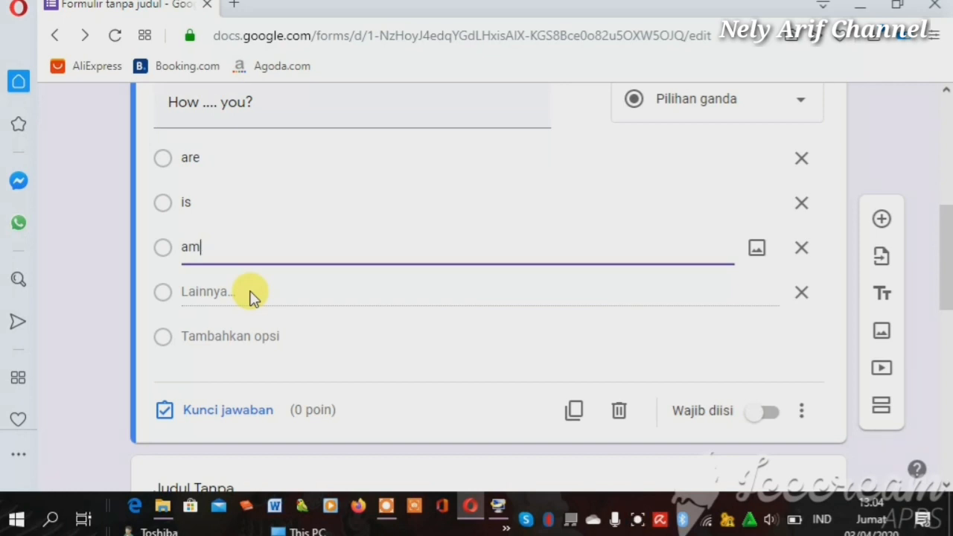
click(252, 337)
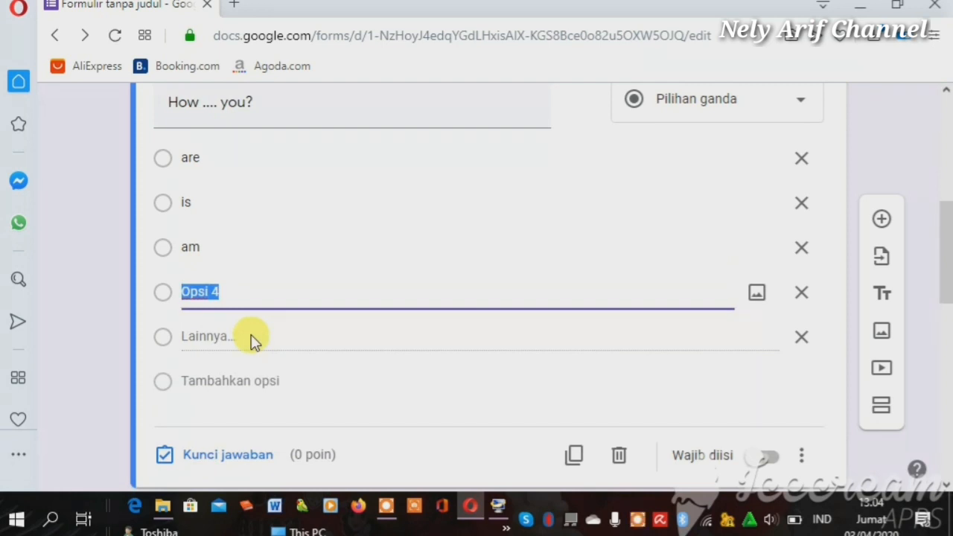
text(bikin so)
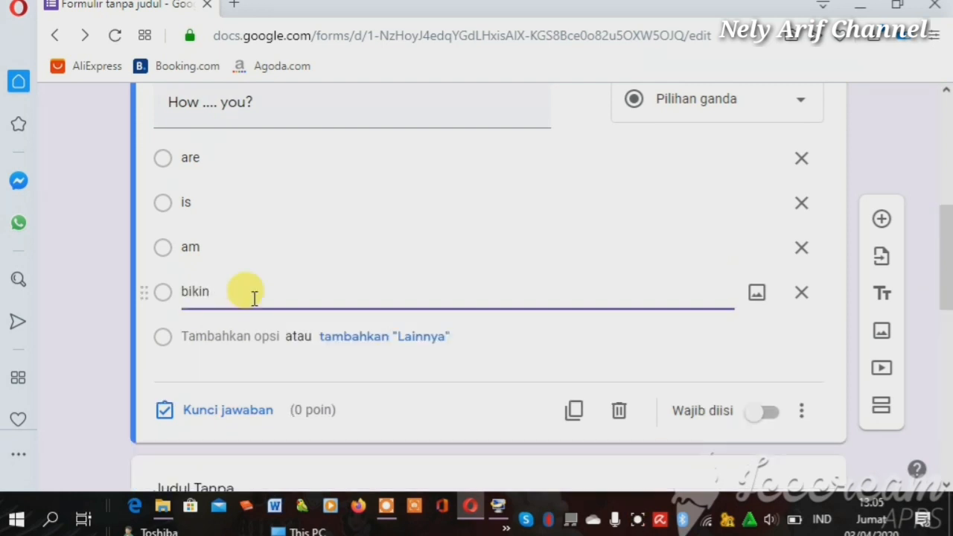
key(BackSpace)
key(BackSpace)
key(BackSpace)
key(BackSpace)
key(BackSpace)
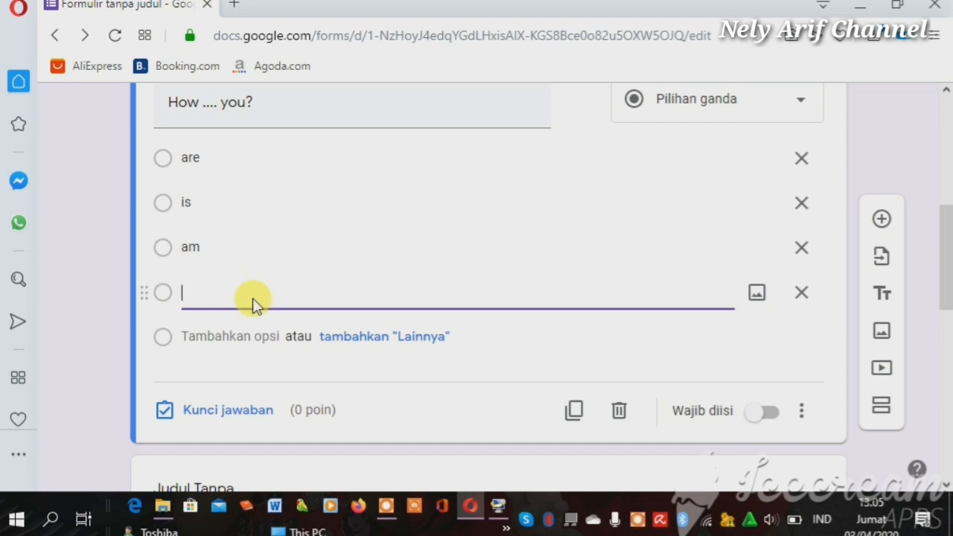
text(do)
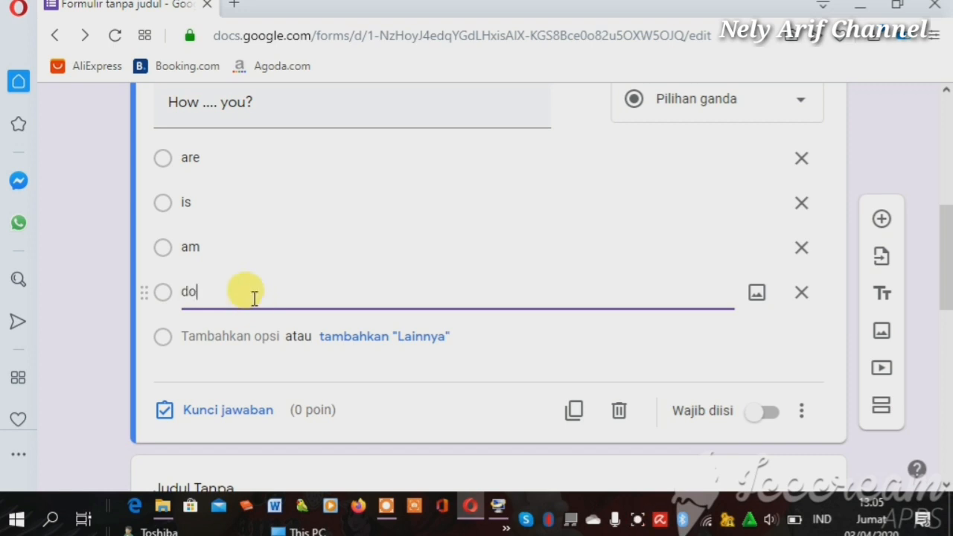
click(769, 414)
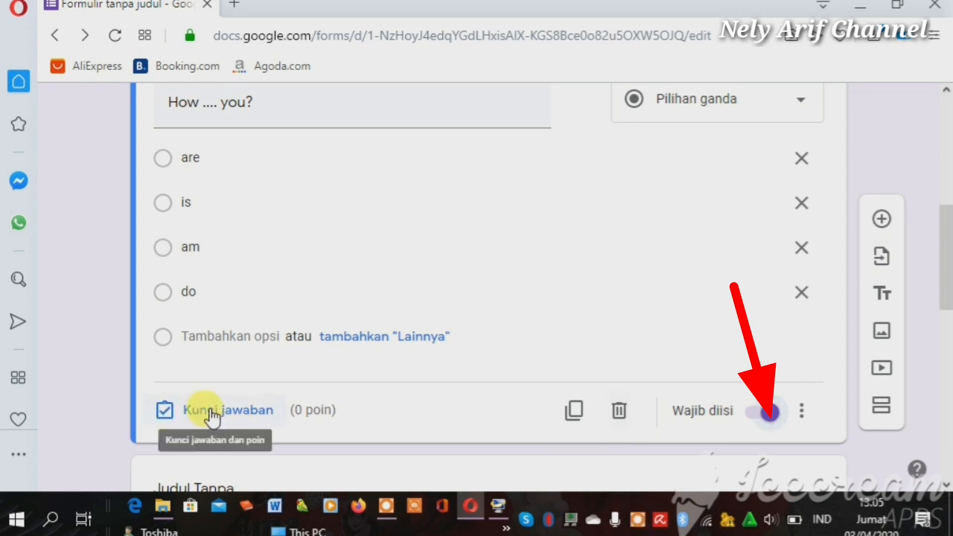
Open the answer key (Kunci jawaban) for 'How .... you?'
click(164, 415)
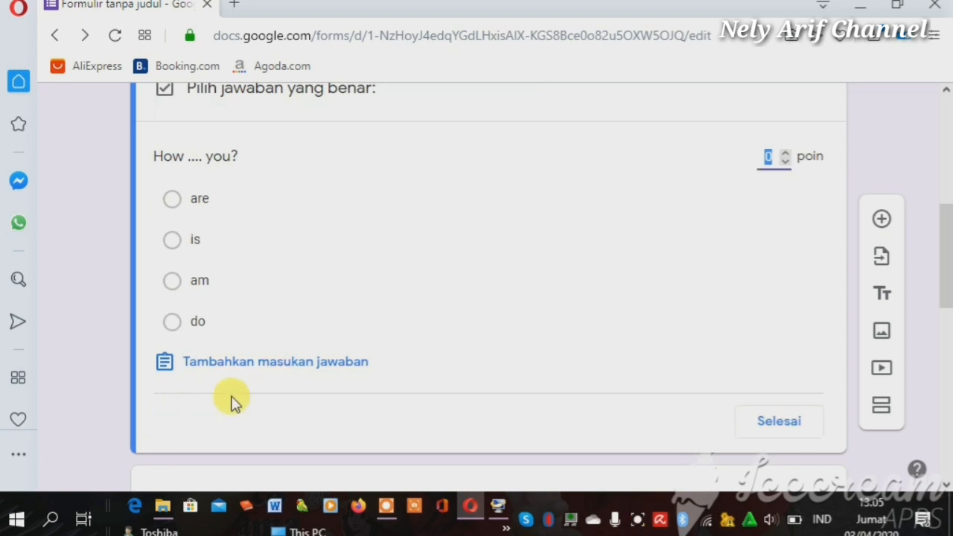
Add correct-answer feedback reading 'are' to 'How .... you?' and save it
click(364, 364)
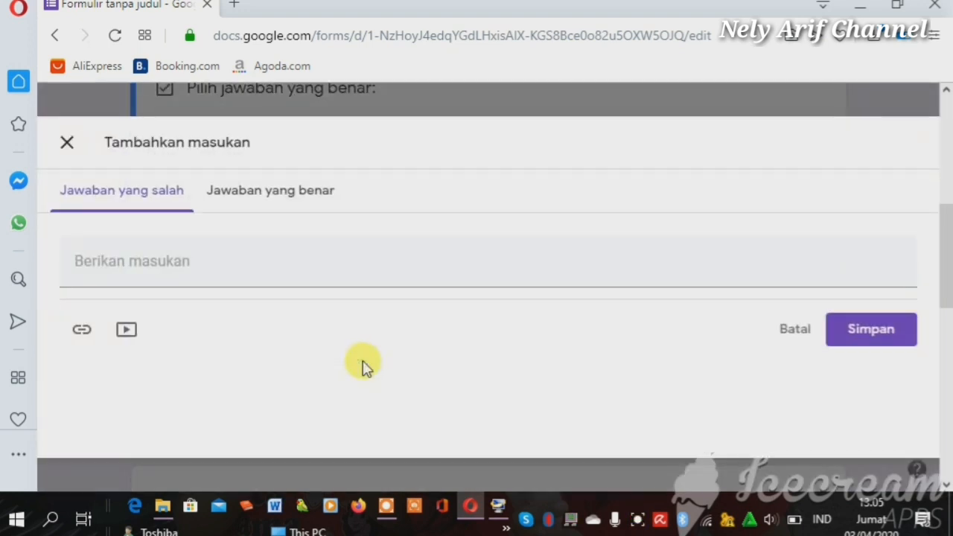
click(212, 262)
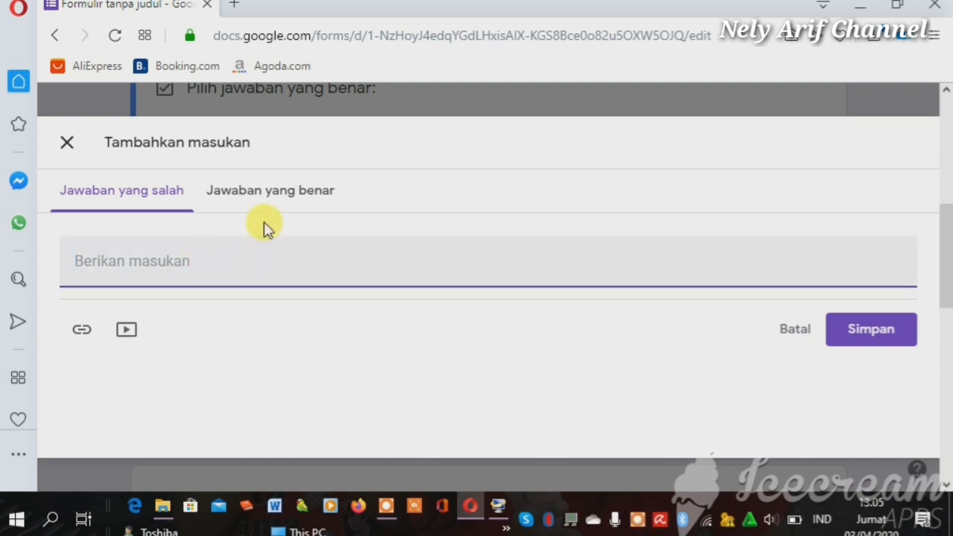
click(273, 195)
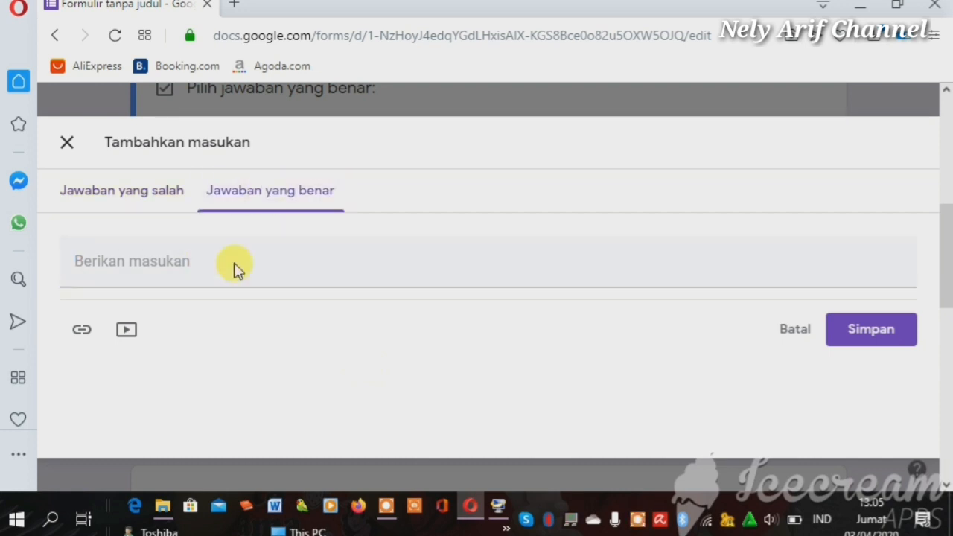
click(230, 264)
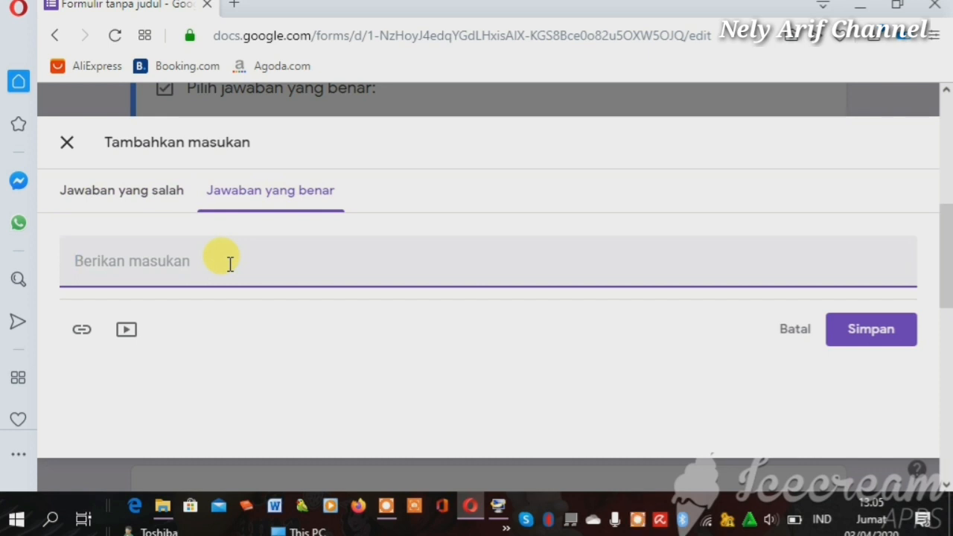
text(a)
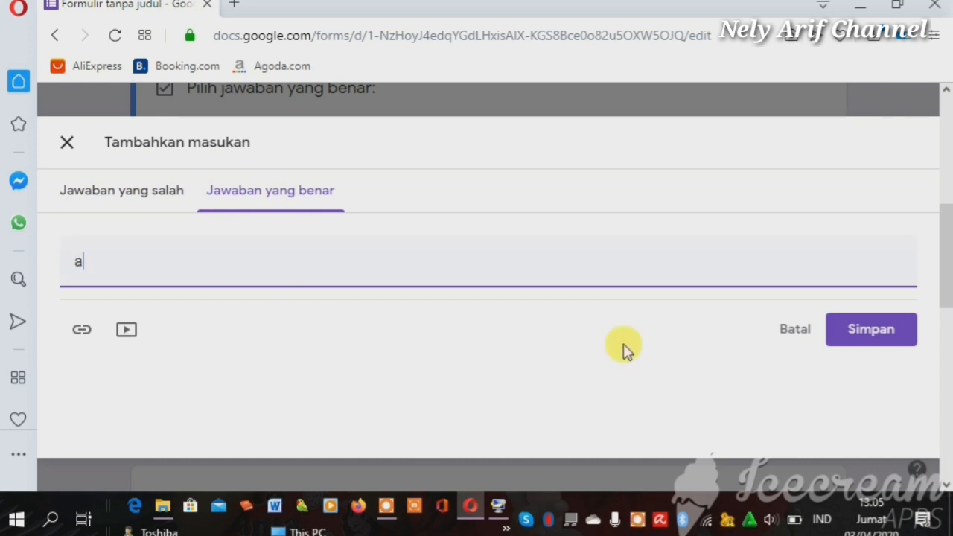
click(879, 335)
click(117, 262)
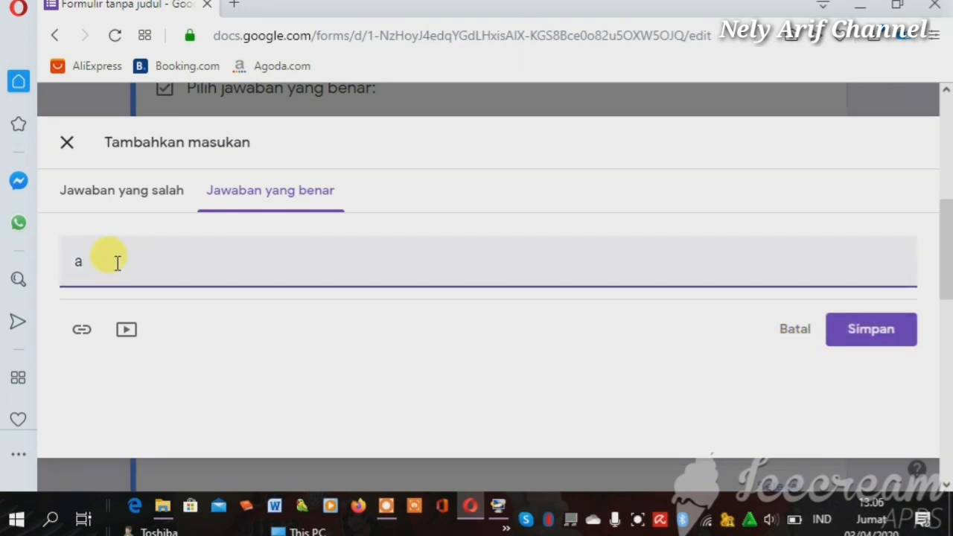
text(re)
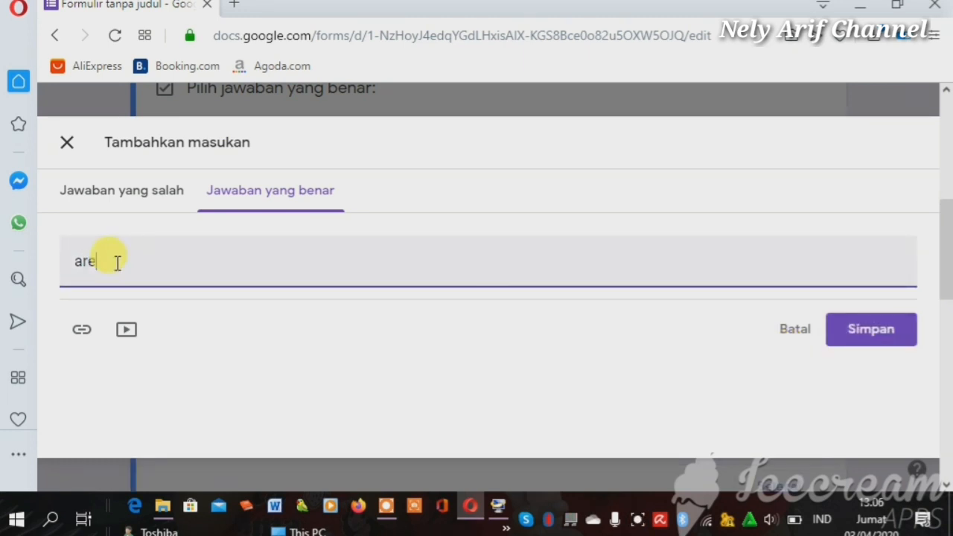
click(882, 335)
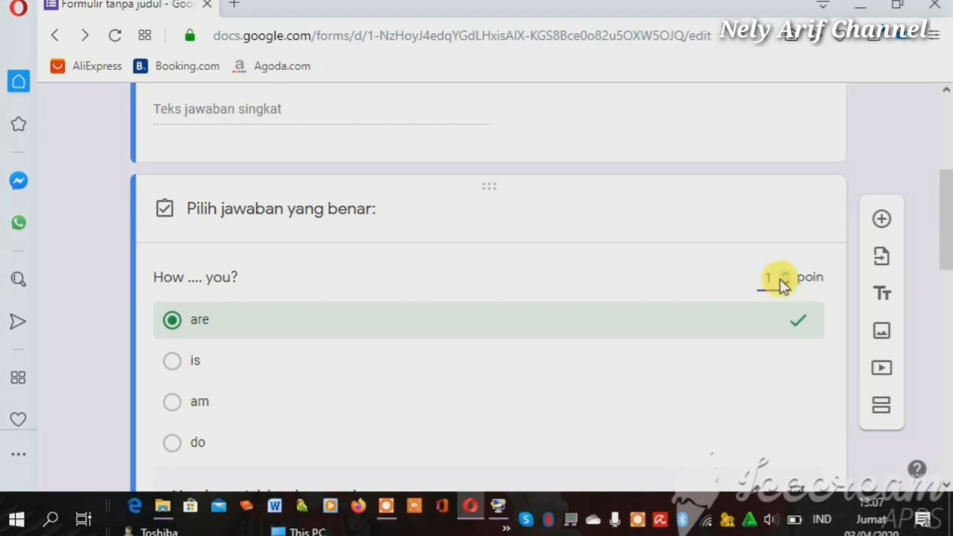
Set 'How .... you?' to 50 points with 'are' correct and close the answer key
key(BackSpace)
text(50)
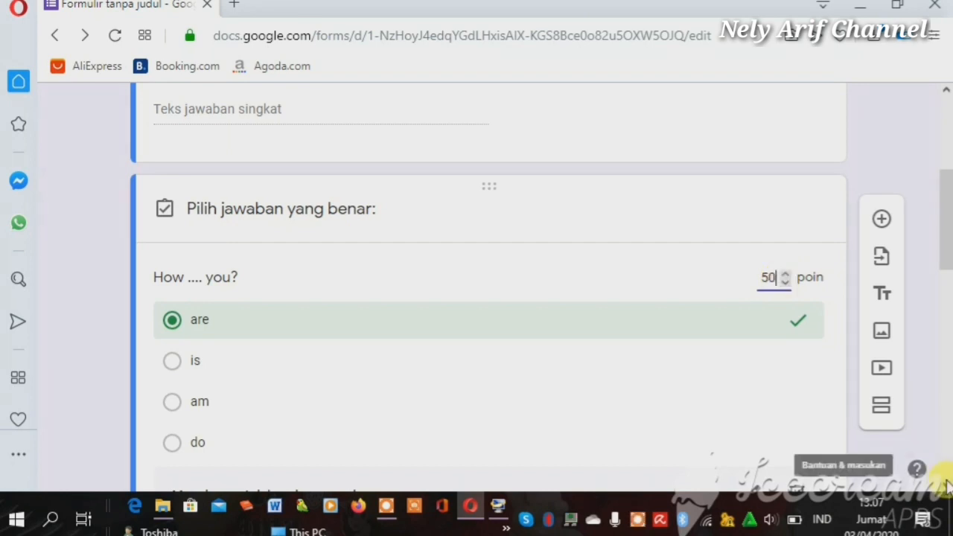
scroll(947, 485, down, 2)
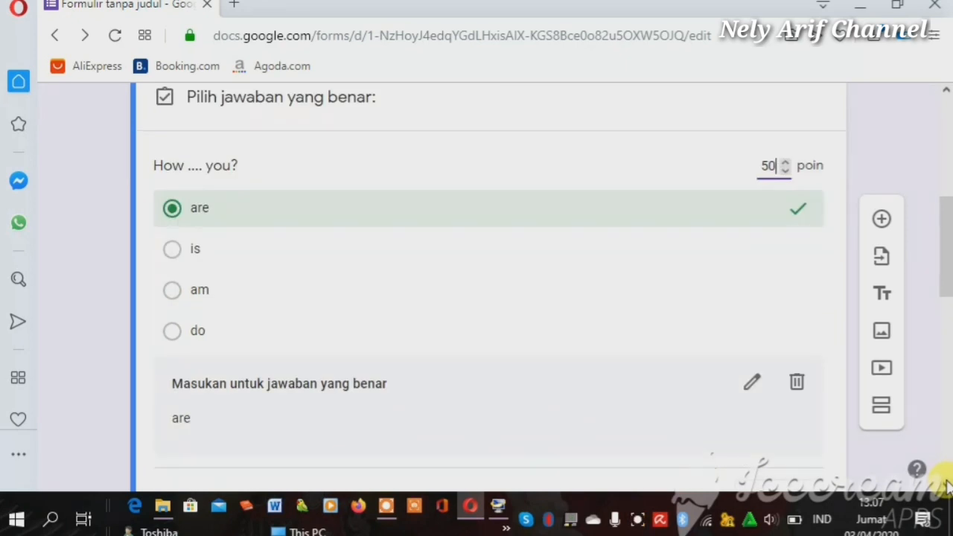
scroll(948, 488, down, 2)
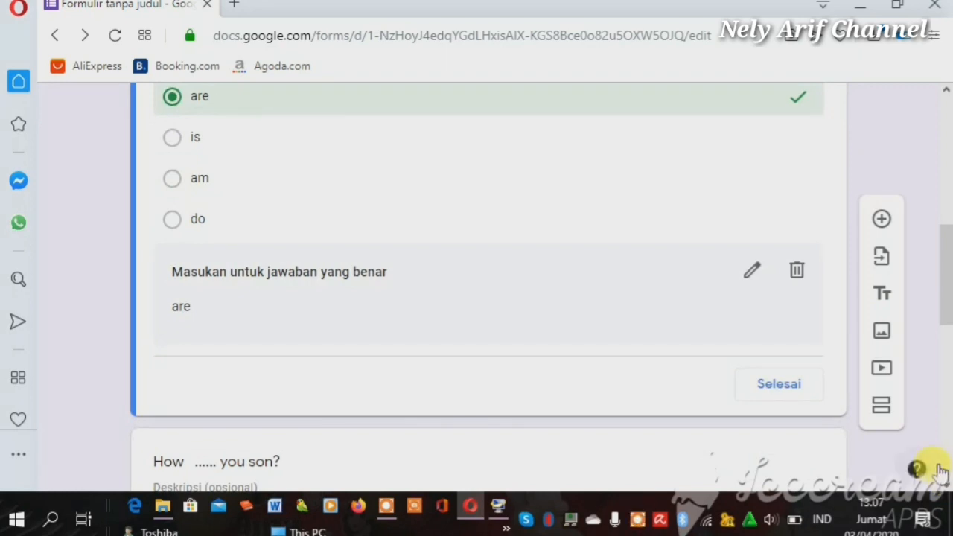
click(794, 385)
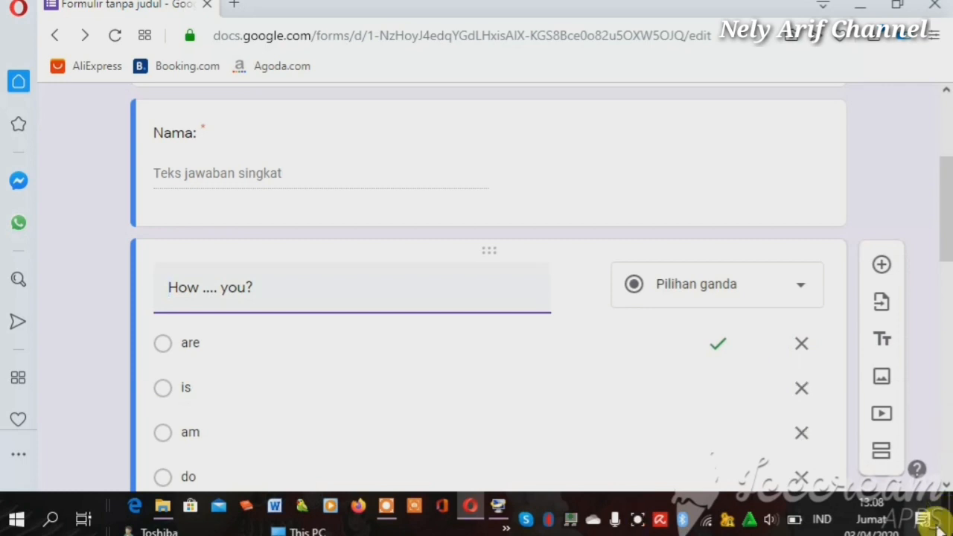
scroll(949, 486, down, 1)
scroll(949, 485, down, 2)
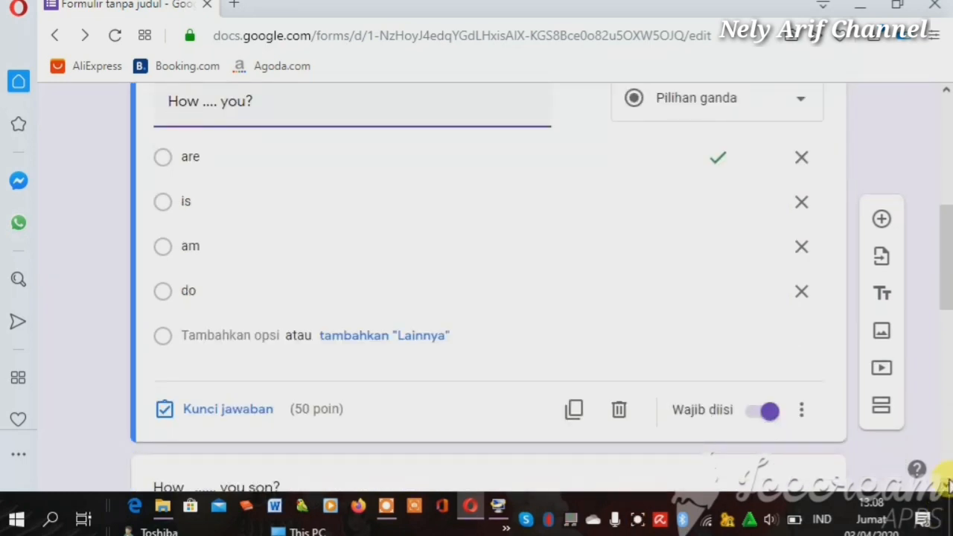
scroll(949, 485, down, 2)
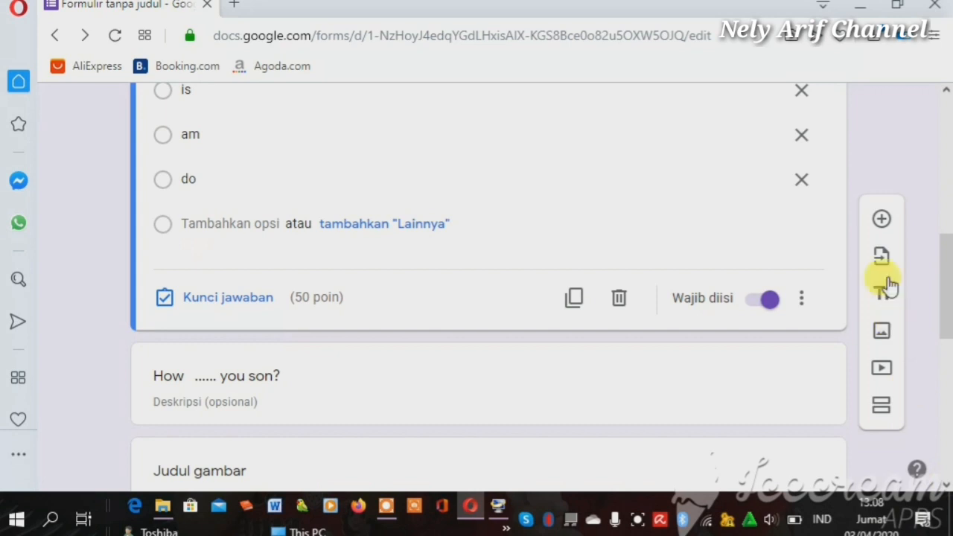
Add a new multiple-choice question titled 'How ..... your son?'
click(883, 227)
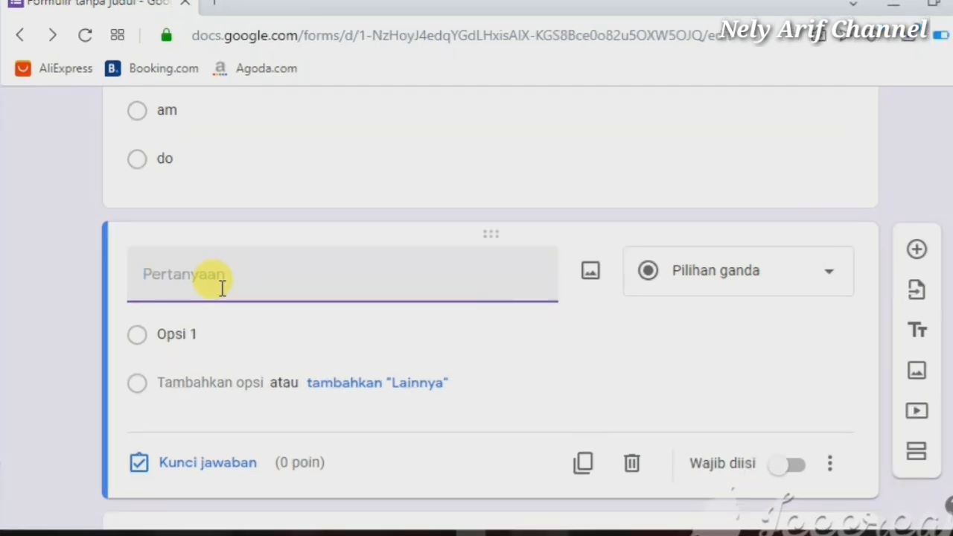
text(How is your s)
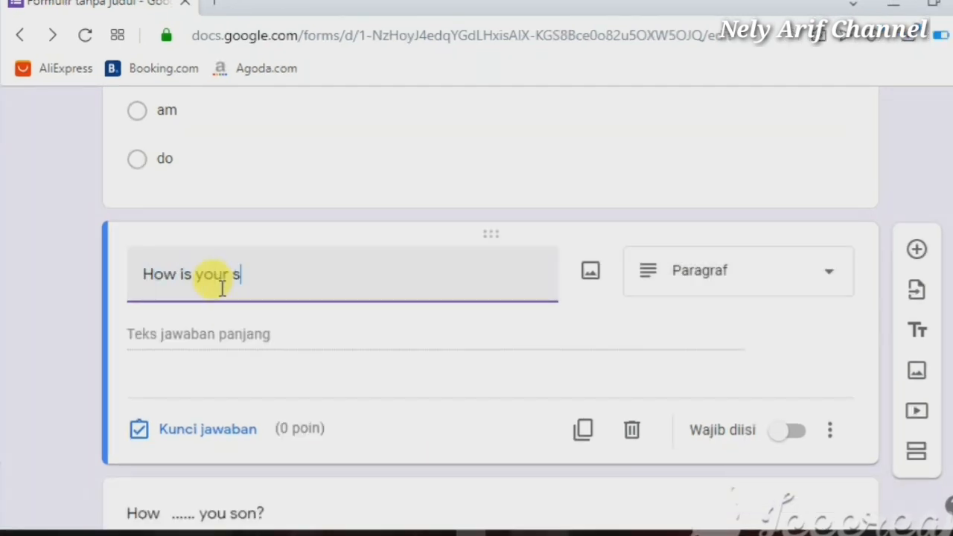
text(on?)
click(832, 272)
click(706, 259)
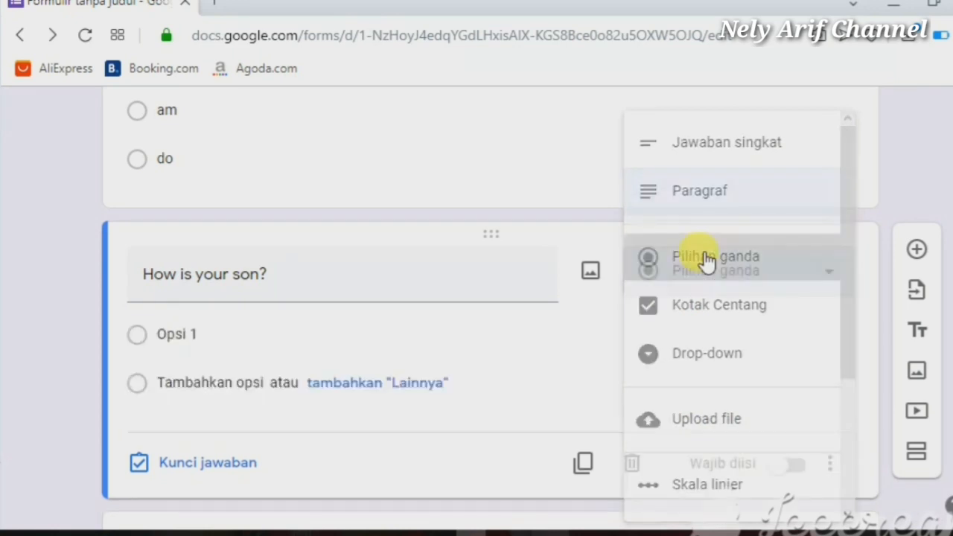
triple_click(186, 272)
text(How .....)
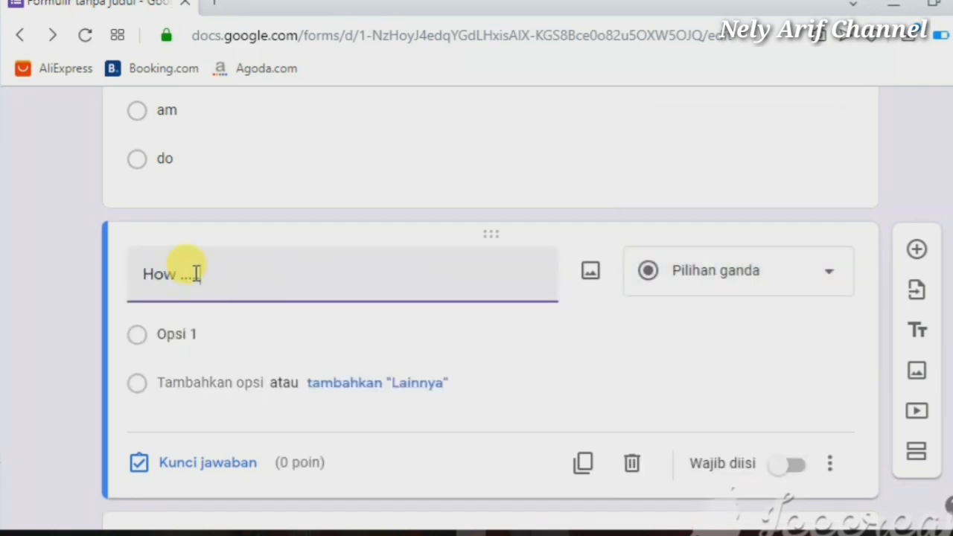
text(  your son?)
Enter 'are' as the first option, discarding the stray Other rows
click(200, 335)
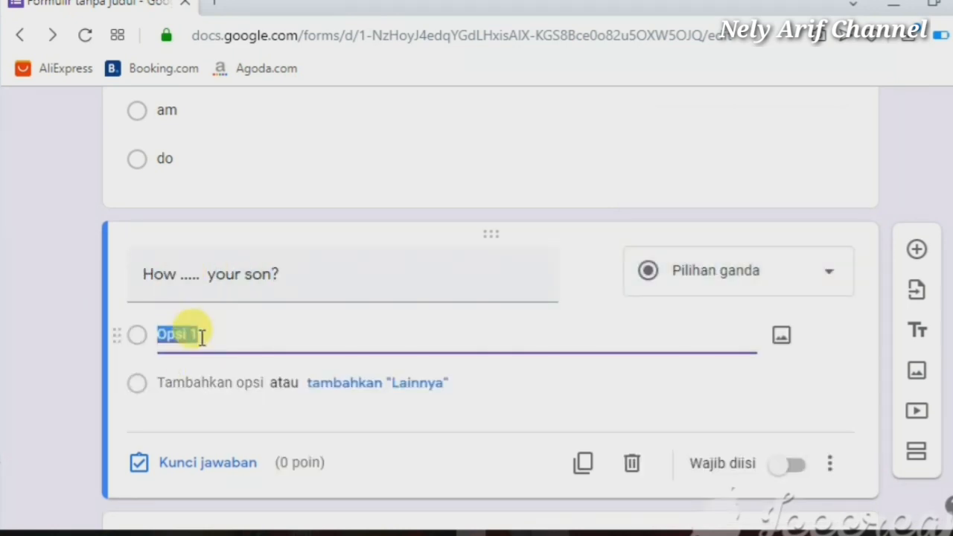
text(are)
click(345, 386)
click(829, 383)
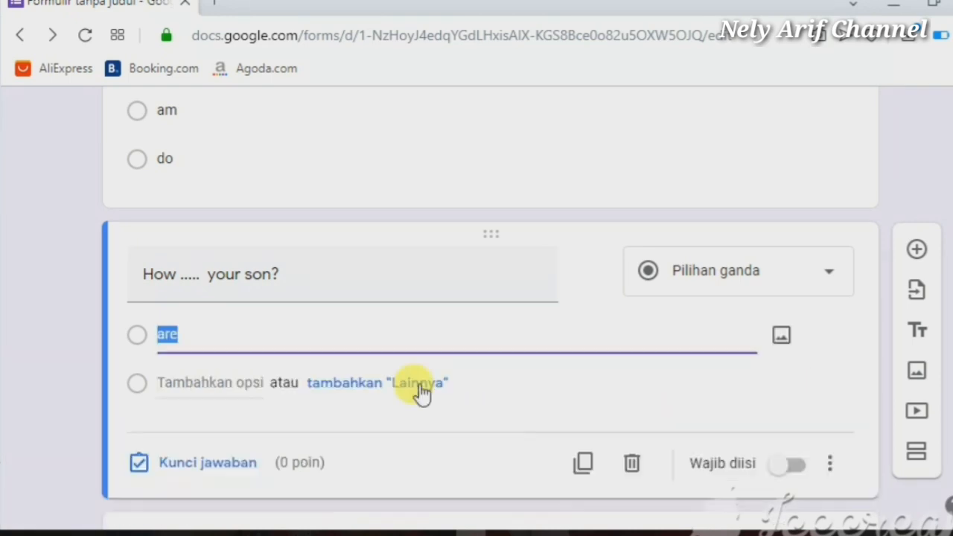
click(421, 387)
click(829, 384)
click(319, 386)
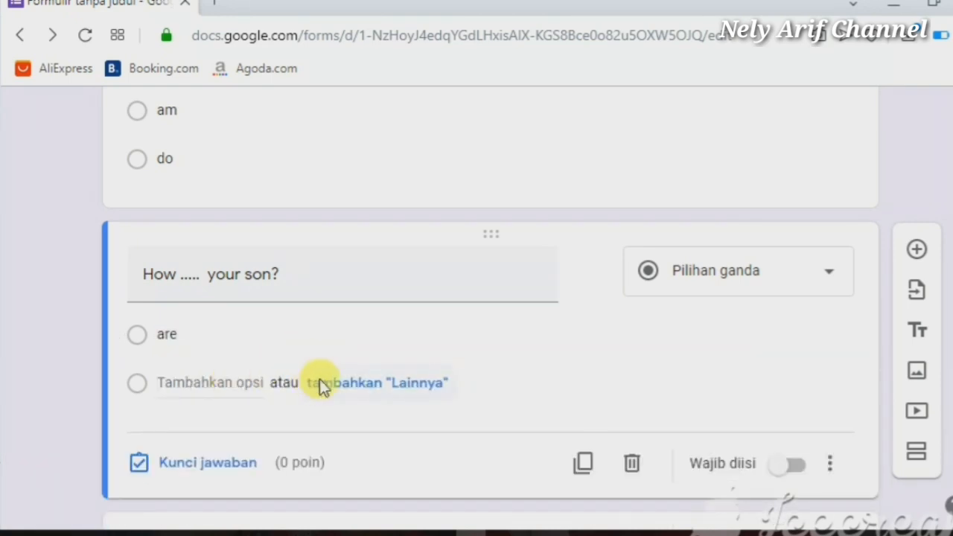
click(319, 386)
Add the options 'is', 'am' and 'do' and remove the Other row
click(204, 430)
text(is)
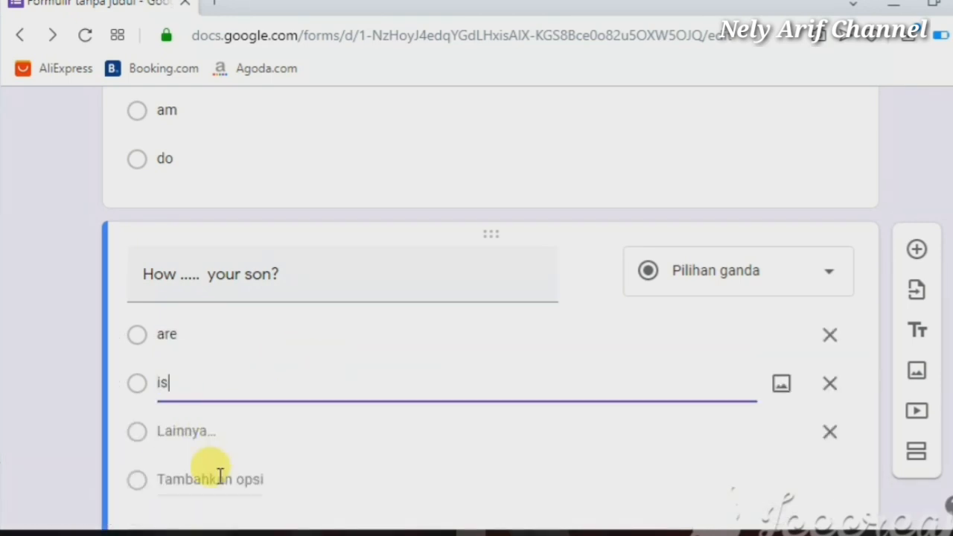
click(219, 478)
text(am)
scroll(491, 313, down, 1)
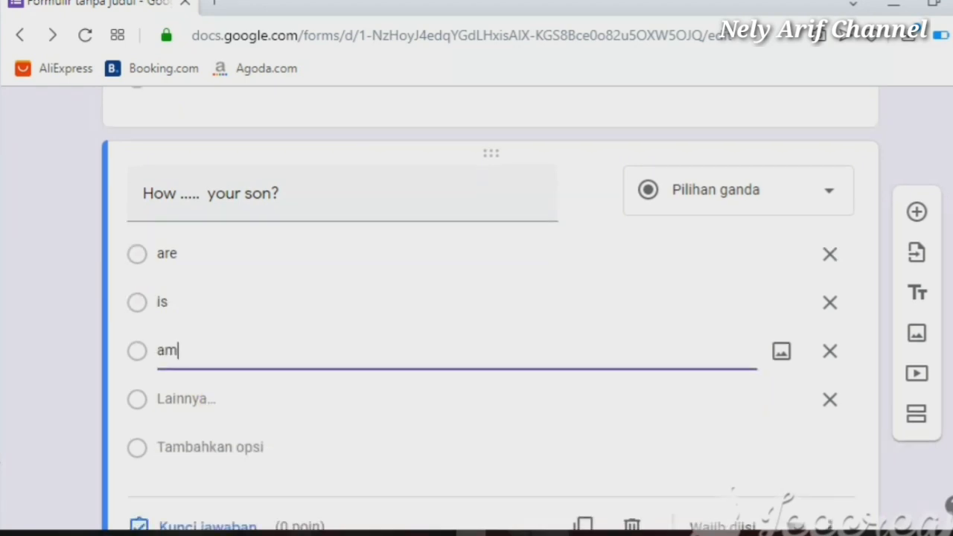
click(219, 448)
text(do)
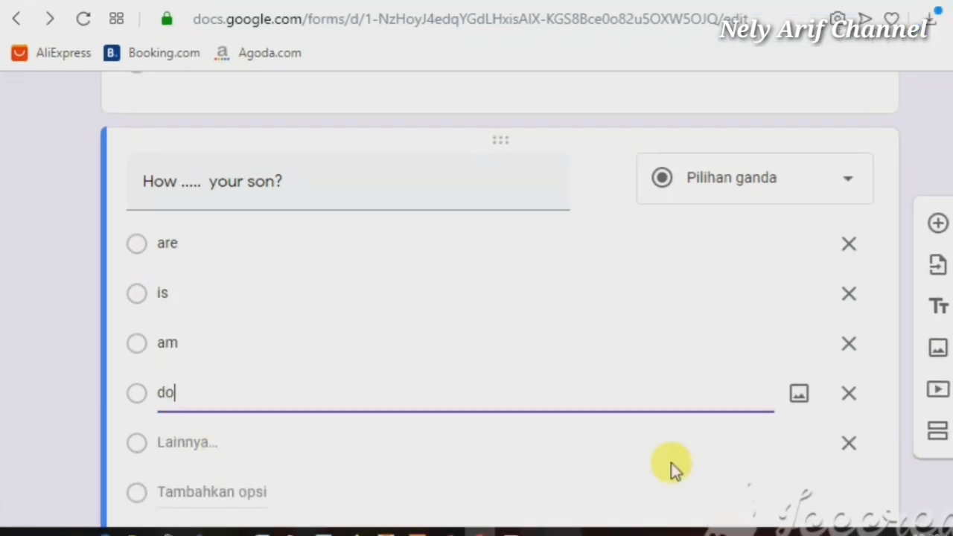
click(848, 443)
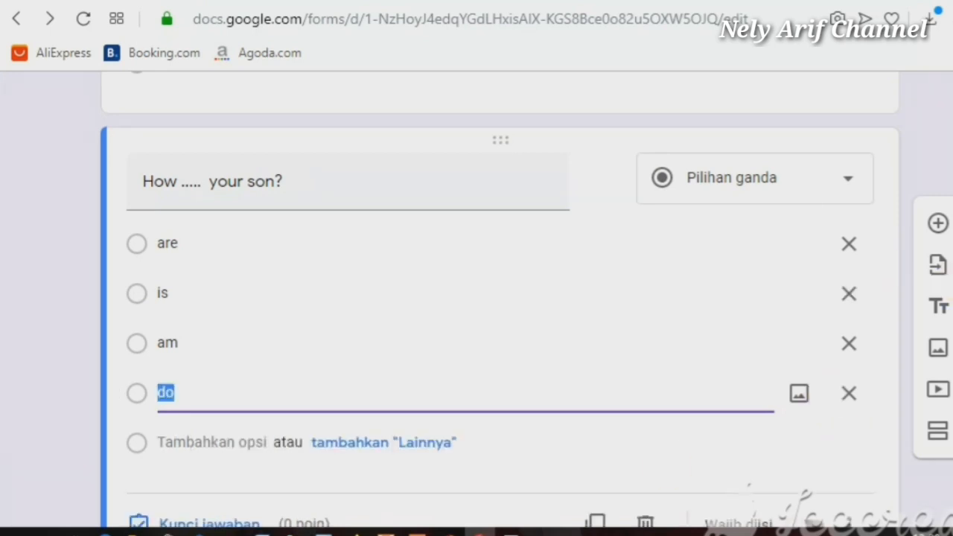
scroll(389, 473, down, 1)
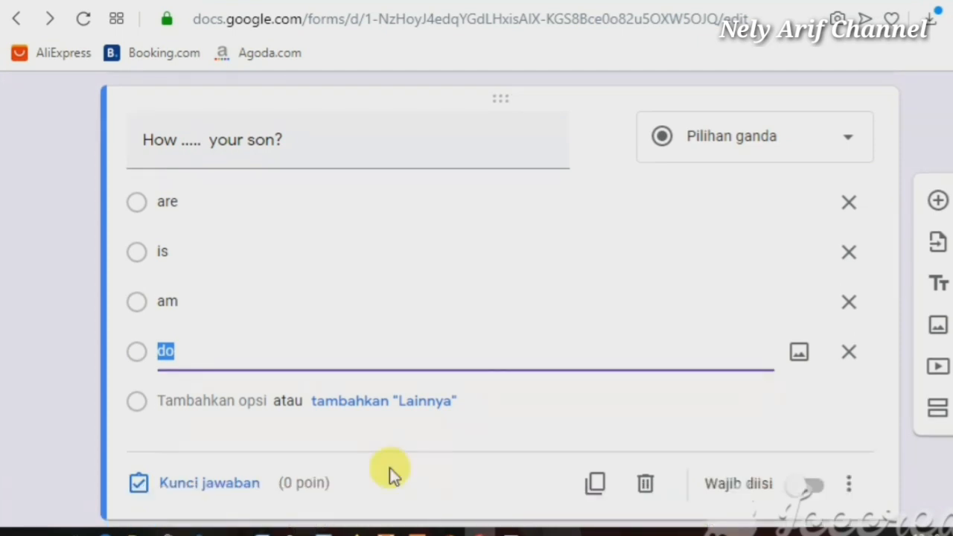
scroll(224, 480, down, 2)
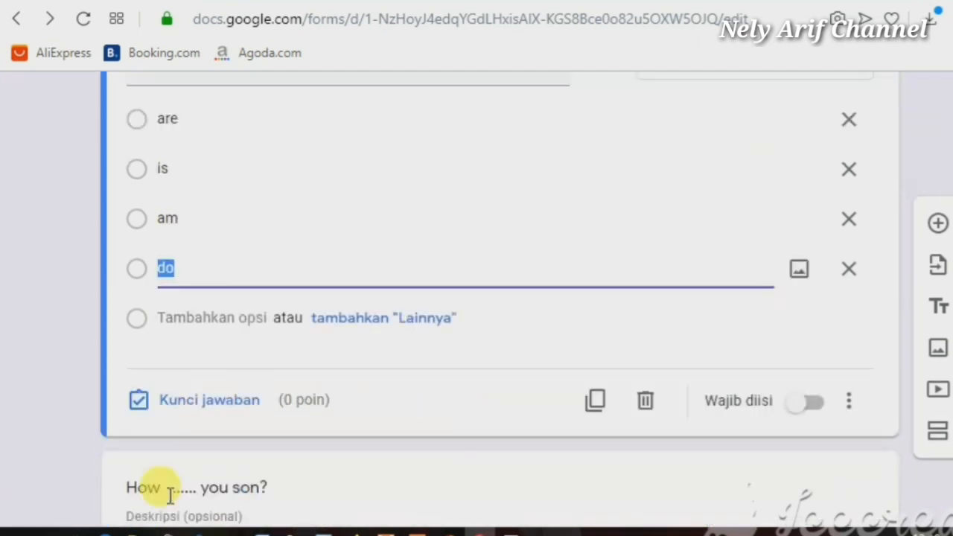
Key 'is' as correct for 50 points, with wrong-answer feedback reading 'is'
click(140, 402)
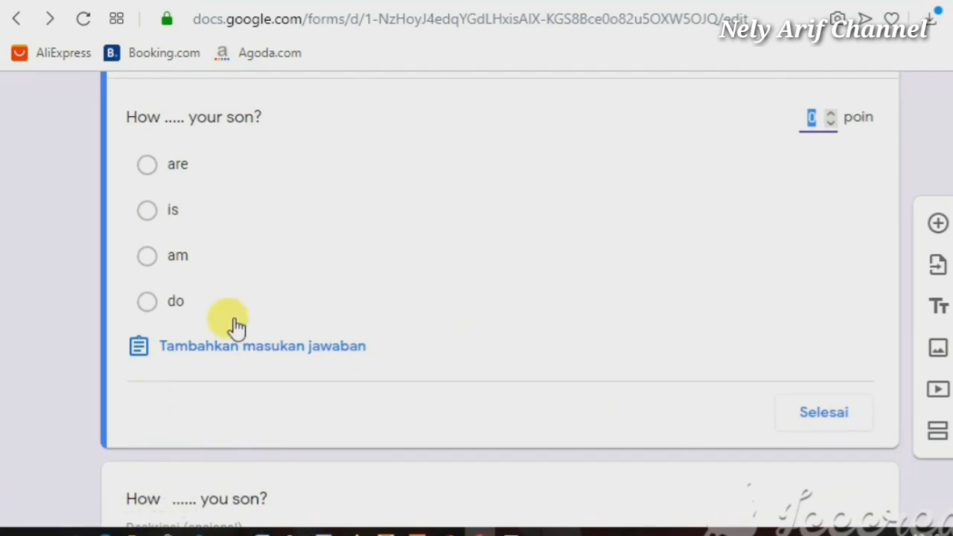
click(262, 347)
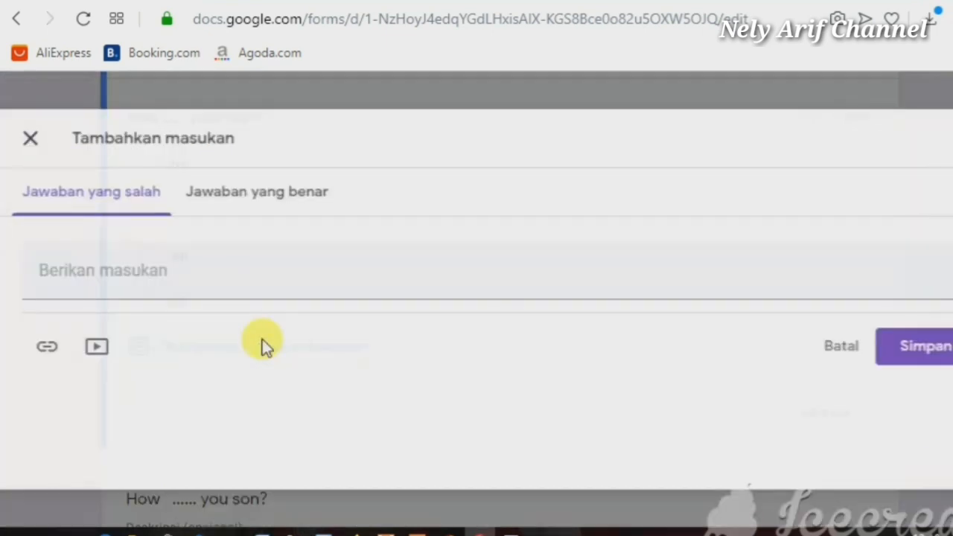
click(282, 283)
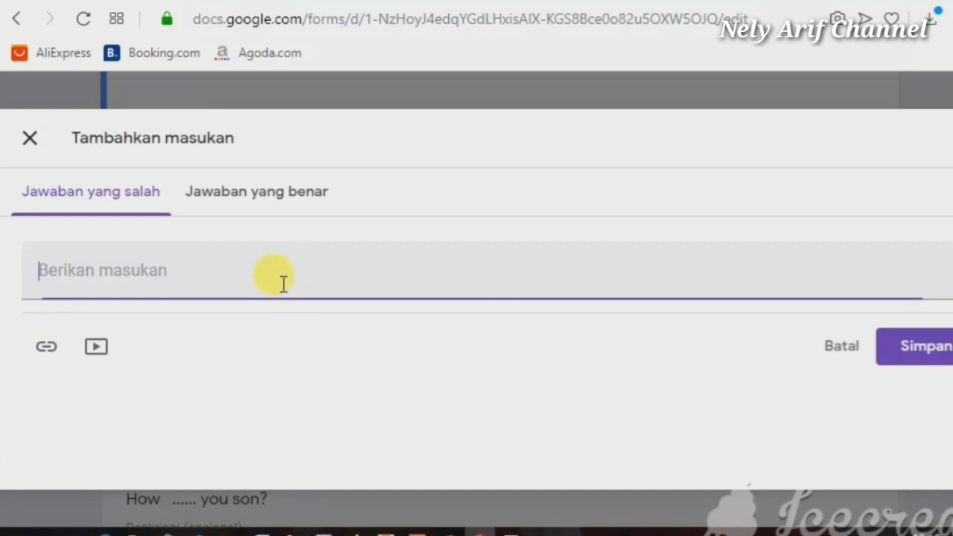
text(is)
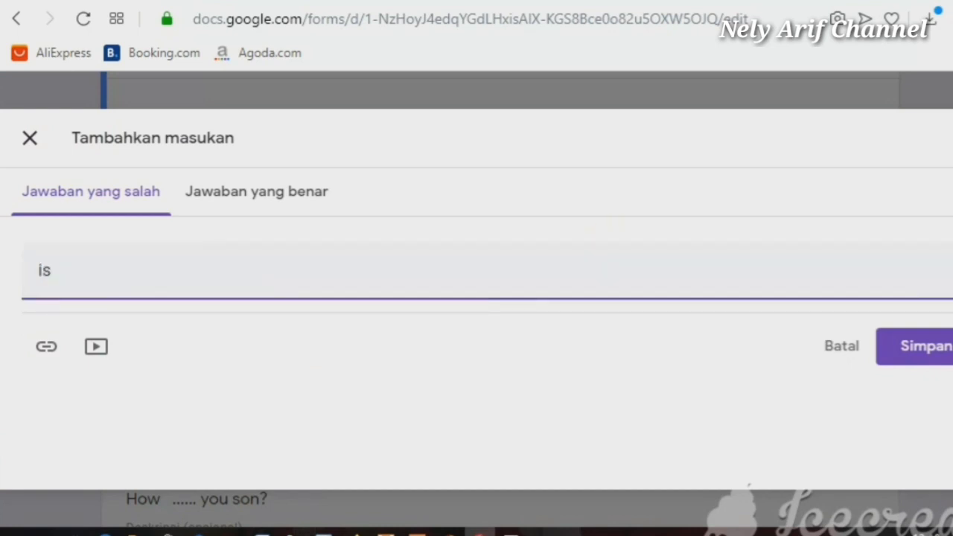
click(923, 354)
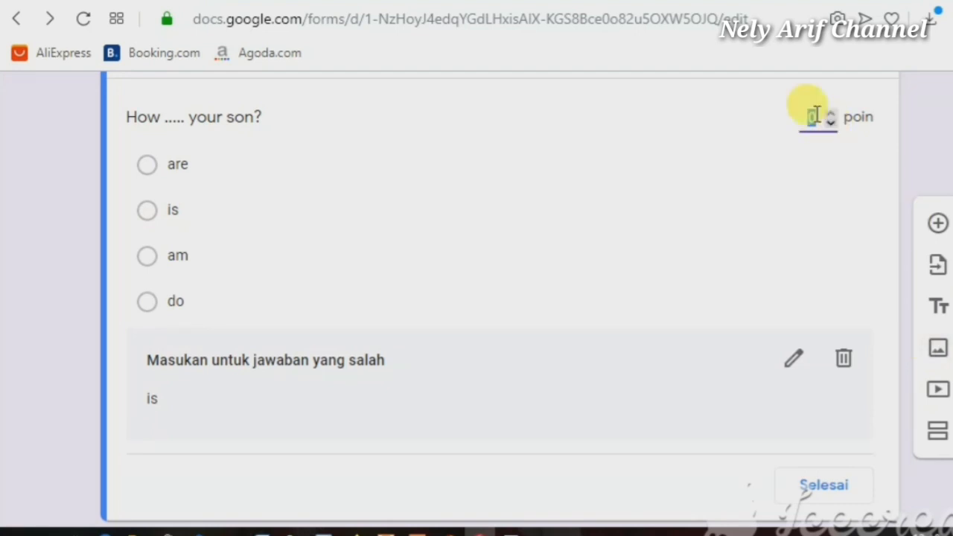
click(862, 202)
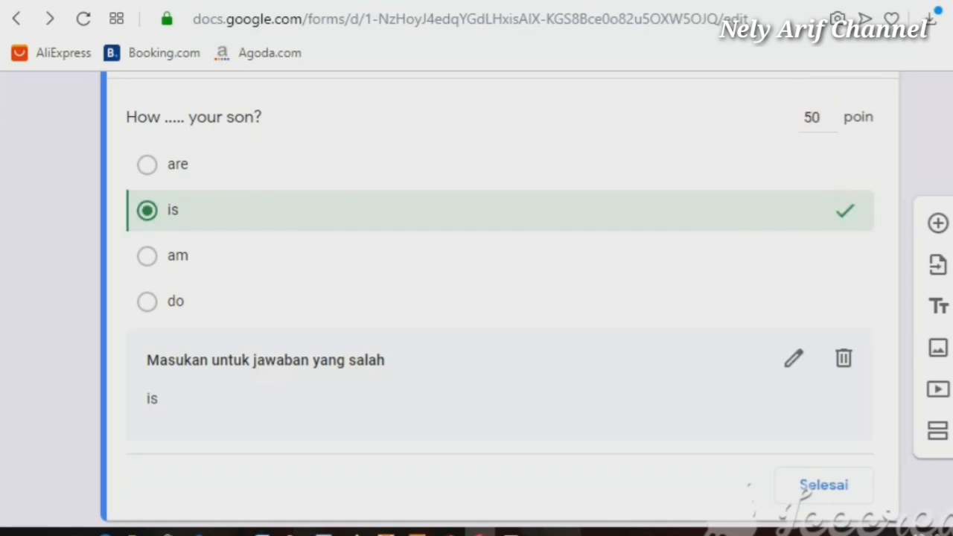
scroll(499, 298, up, 5)
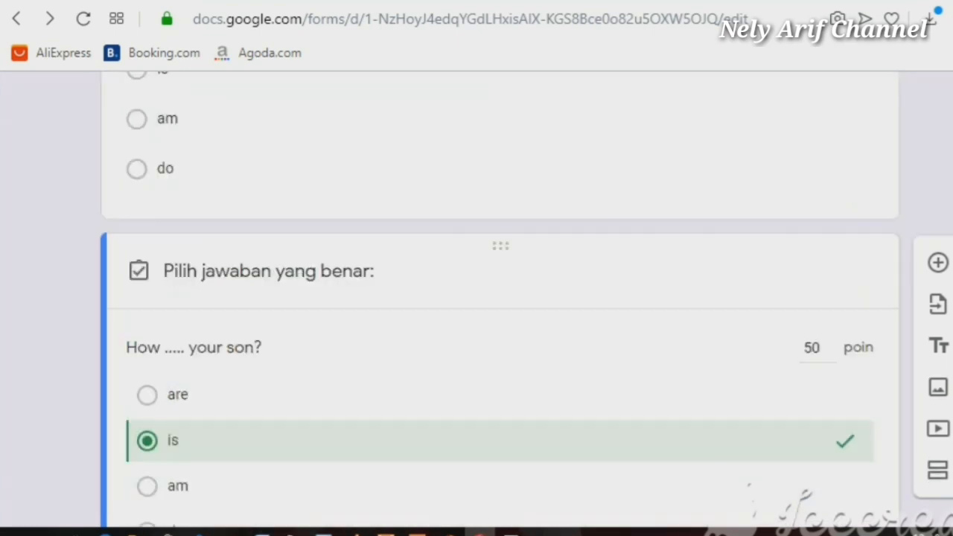
Delete the 'How ...... you son?' title item from the quiz
scroll(499, 297, up, 5)
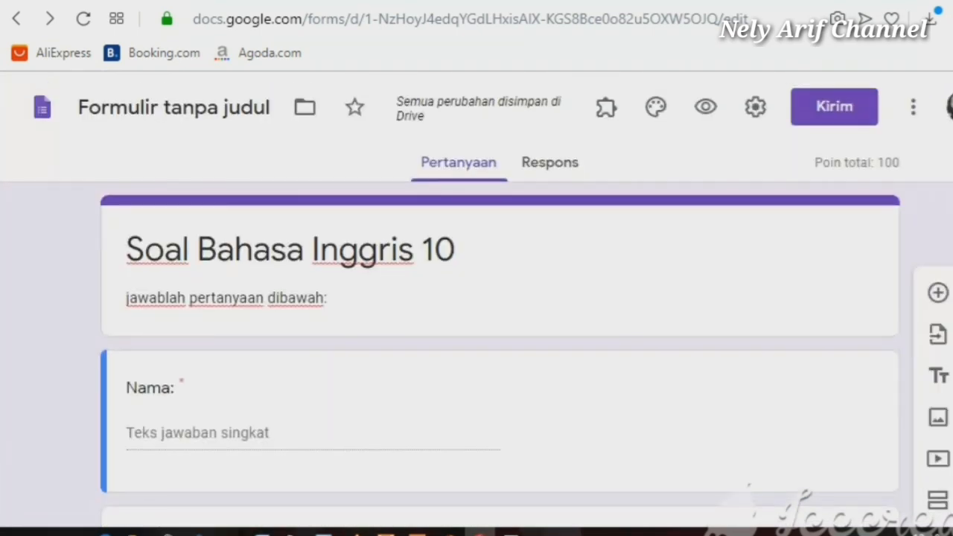
scroll(499, 298, down, 5)
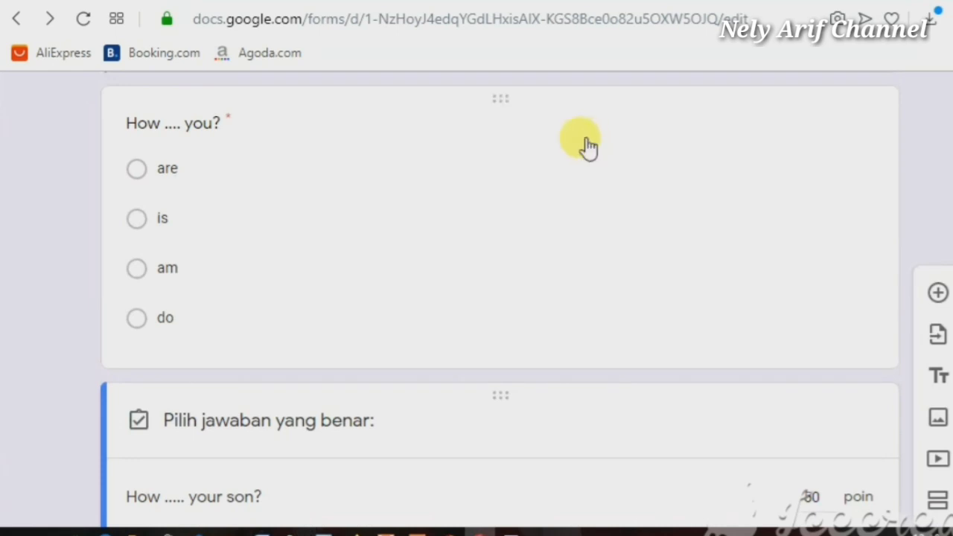
click(589, 147)
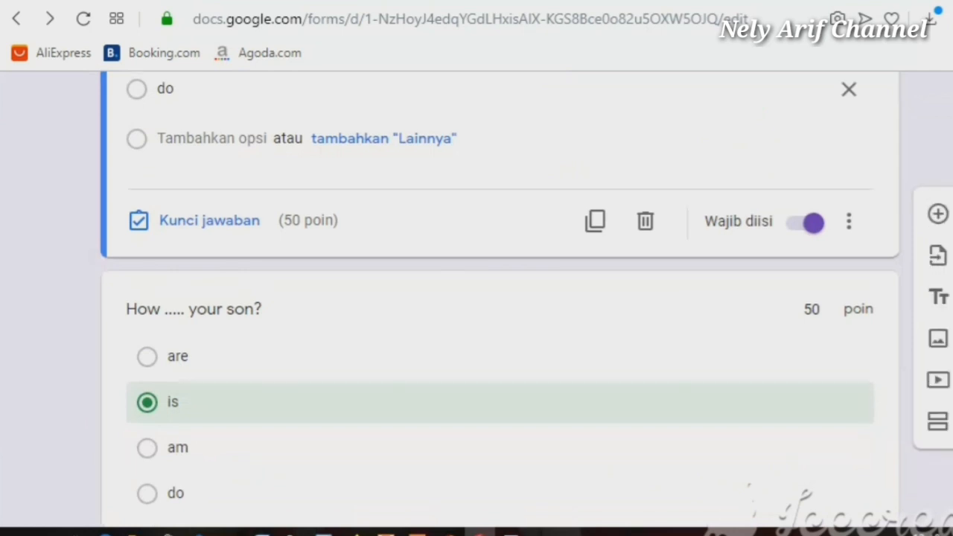
scroll(499, 298, up, 5)
scroll(499, 297, up, 1)
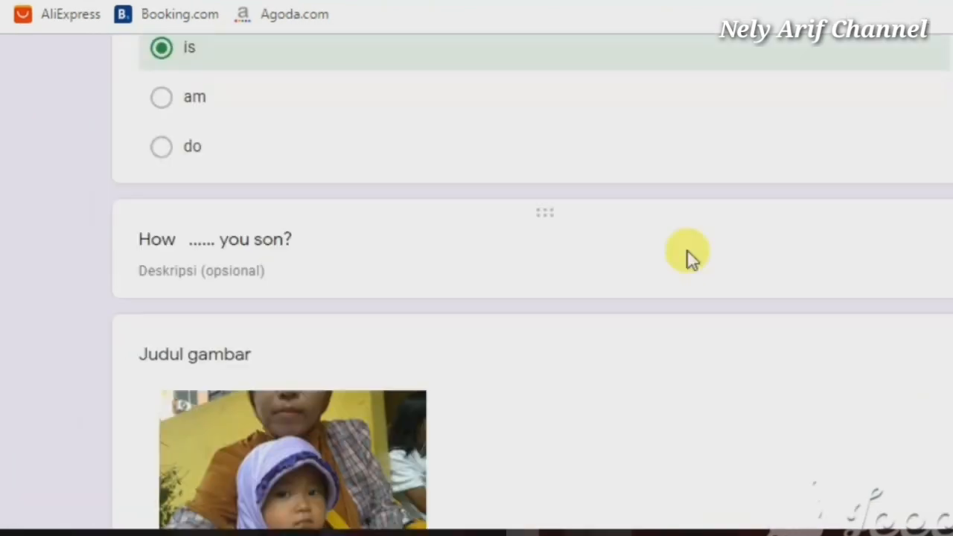
click(687, 255)
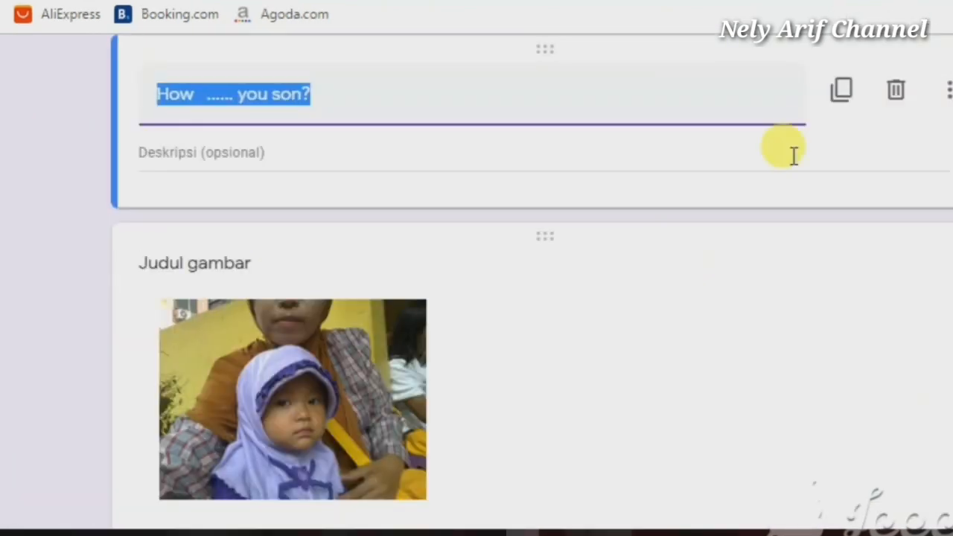
click(899, 95)
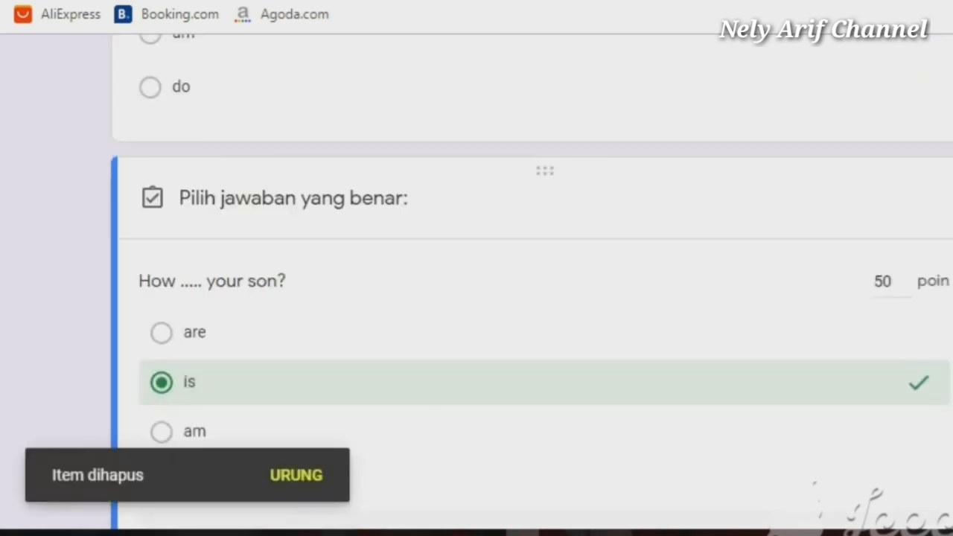
Delete the photo card from the quiz
scroll(477, 297, down, 5)
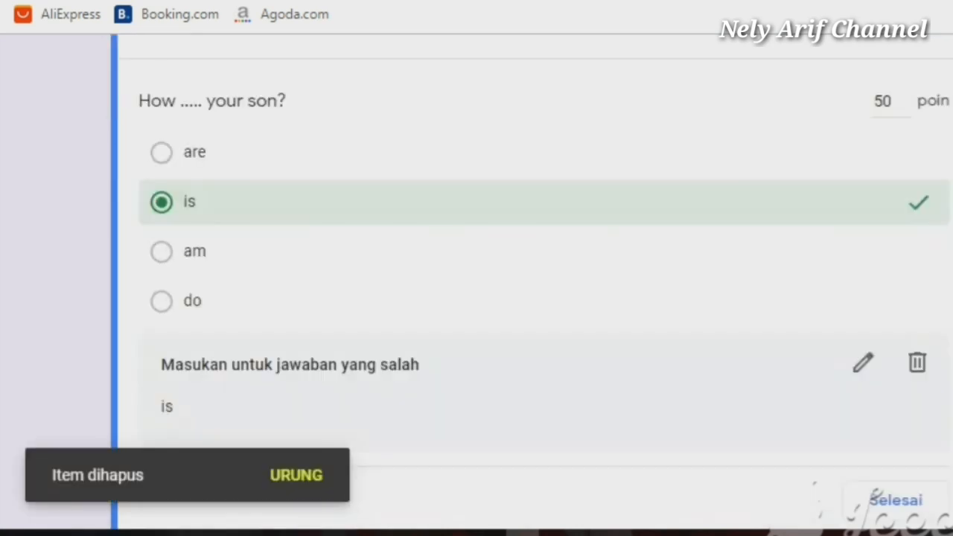
scroll(779, 336, down, 5)
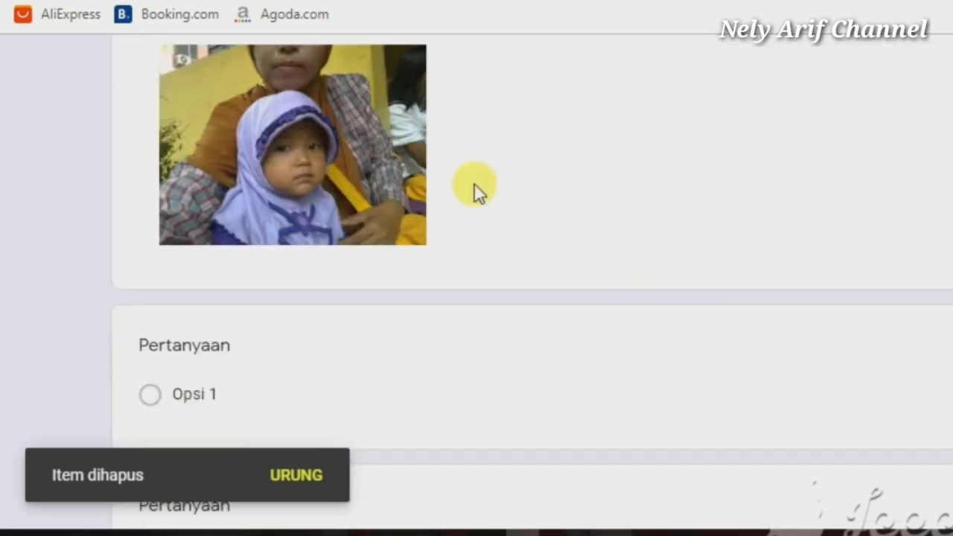
click(477, 192)
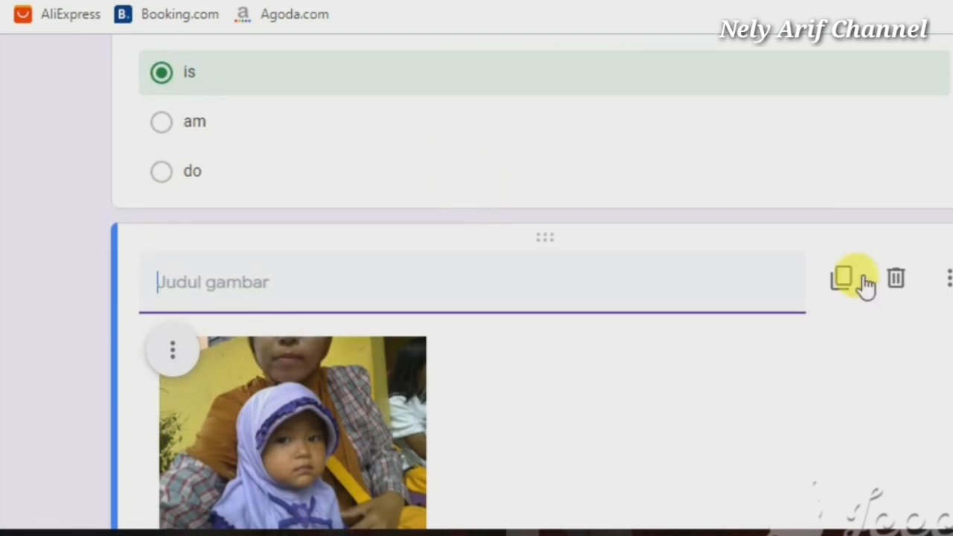
click(893, 280)
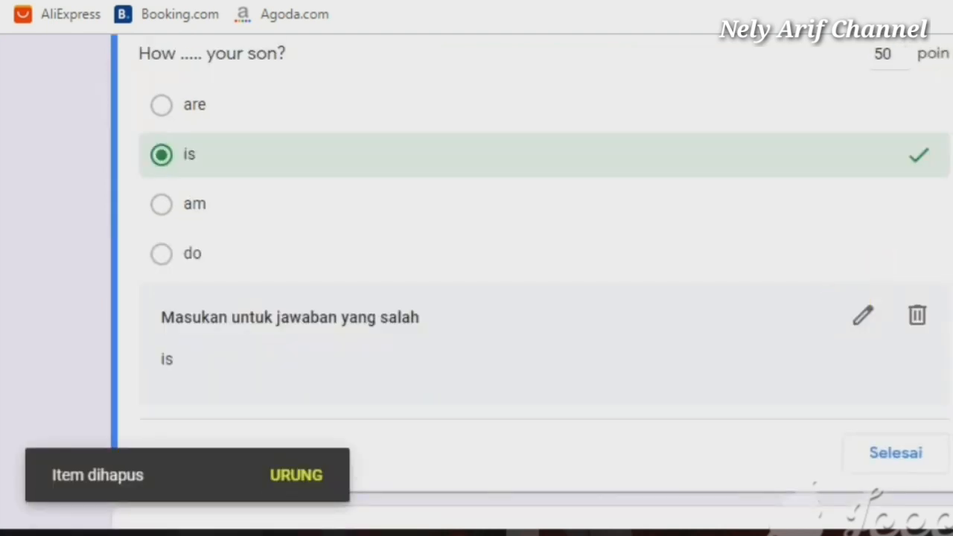
Delete the empty question card, leaving the quiz at 100 points
scroll(477, 283, down, 4)
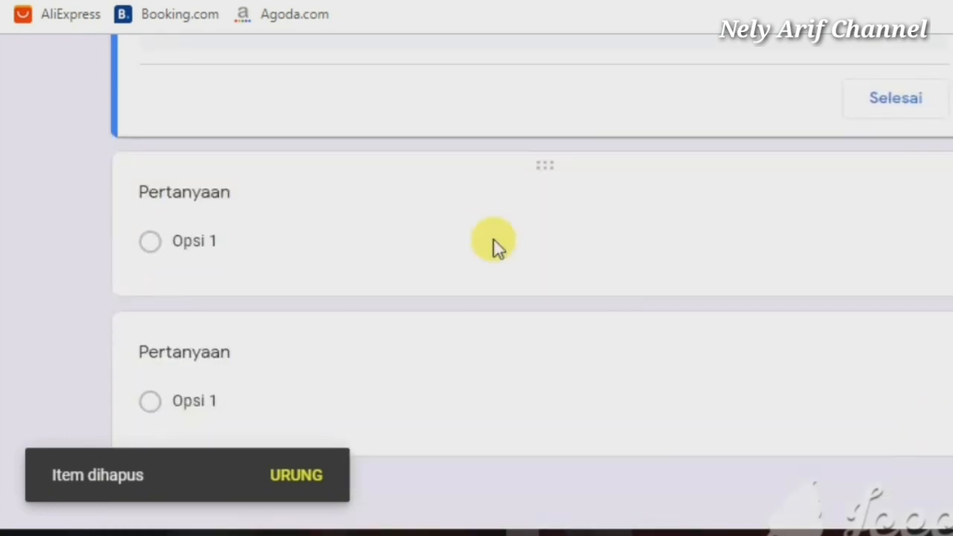
click(494, 249)
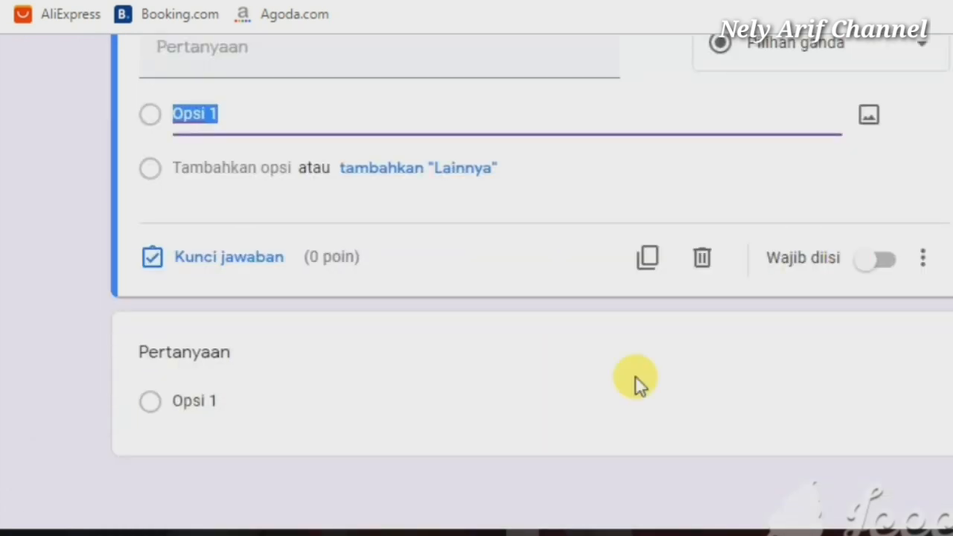
click(702, 257)
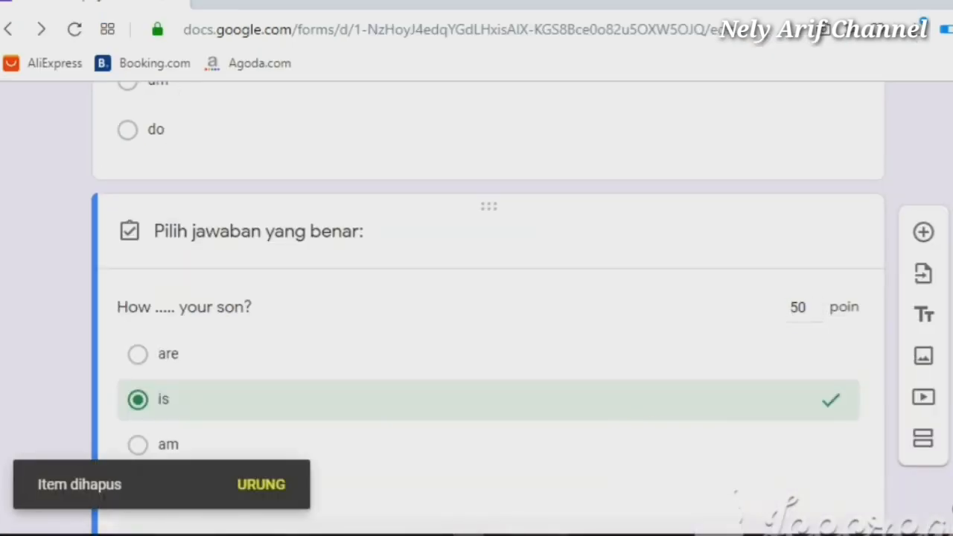
scroll(487, 298, up, 10)
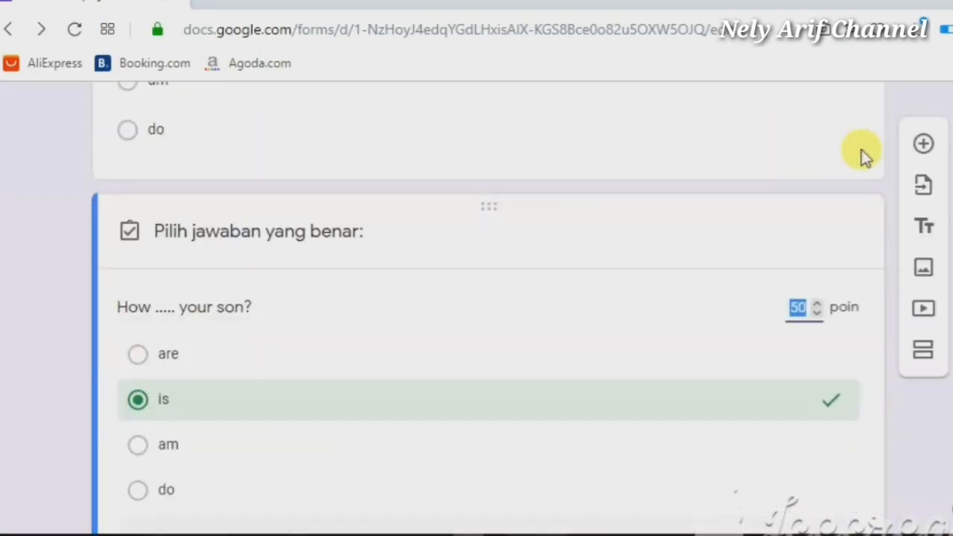
scroll(864, 156, up, 10)
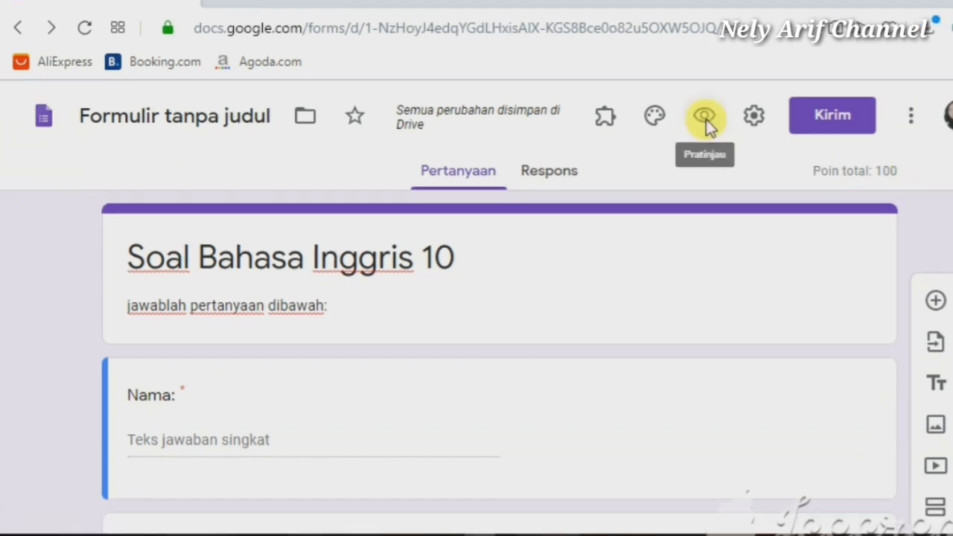
Preview the quiz as a respondent, scroll through it, and test-submit it with Kirim
click(706, 119)
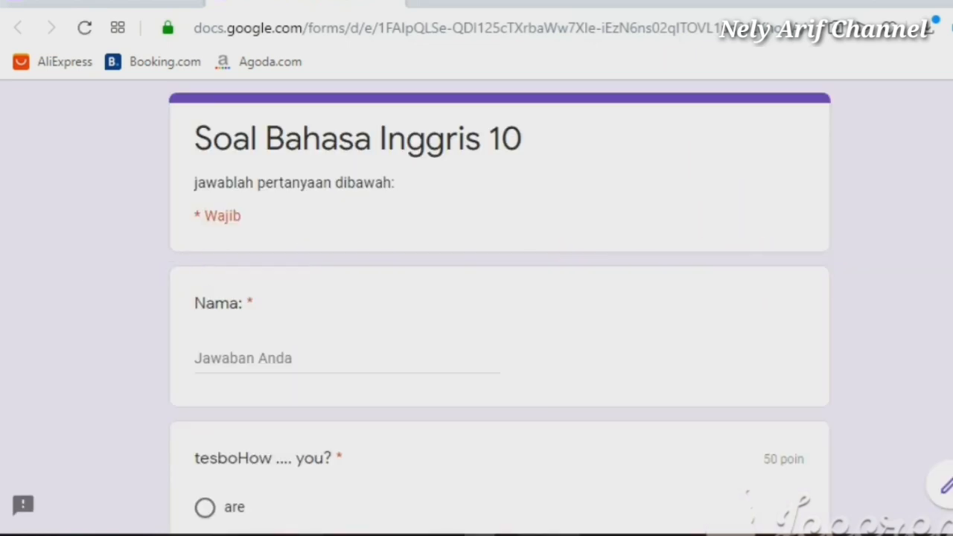
scroll(476, 298, down, 1)
scroll(476, 298, down, 4)
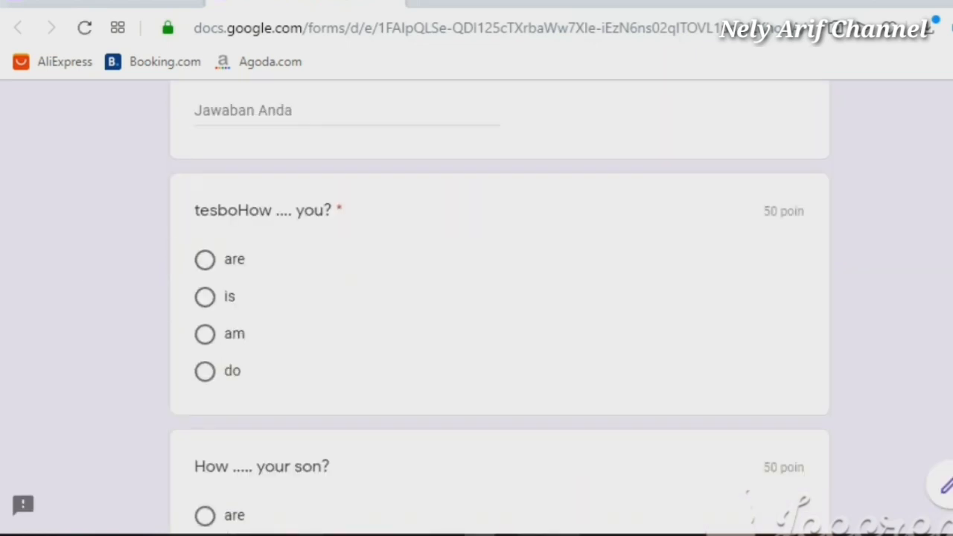
scroll(477, 297, down, 3)
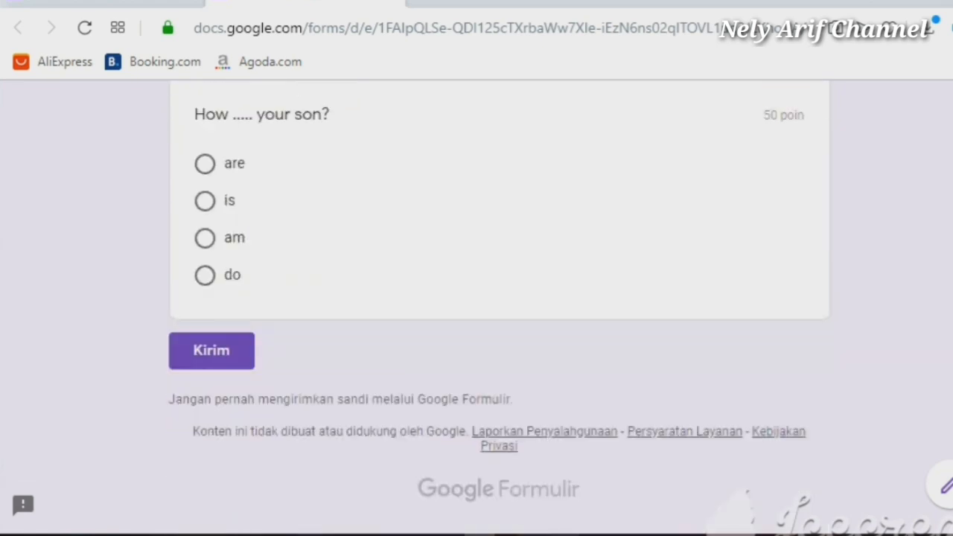
scroll(499, 305, up, 7)
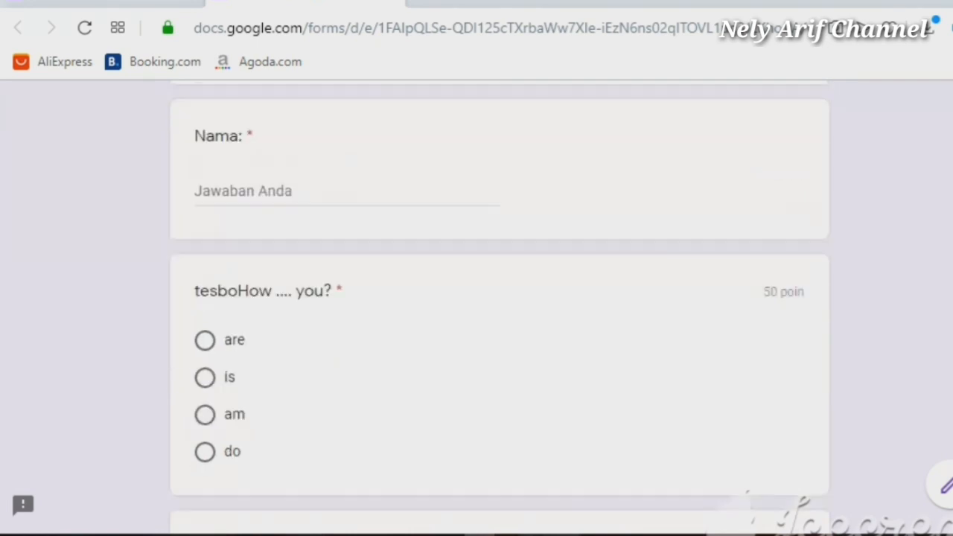
scroll(499, 305, down, 6)
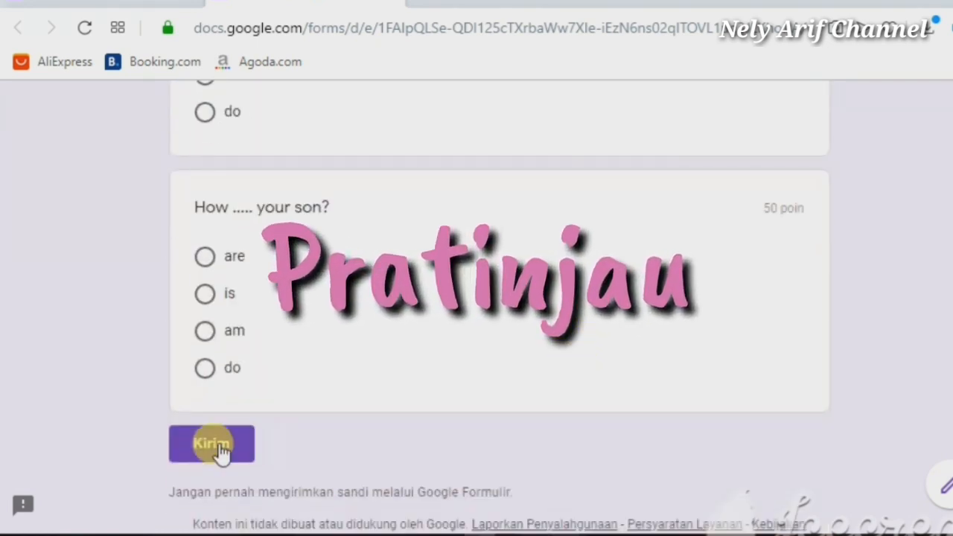
click(216, 447)
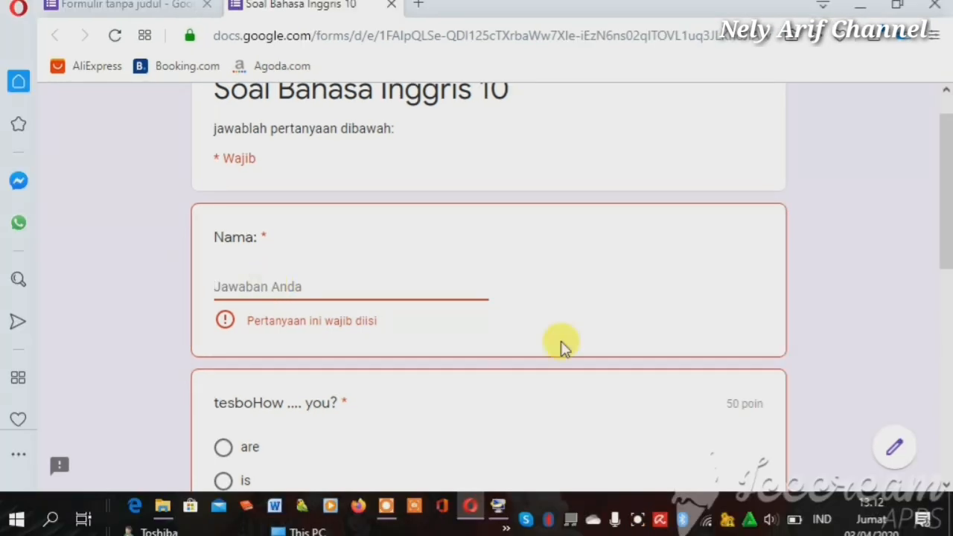
Return from the preview to the quiz editor, cancelling the Leave site dialog
click(283, 274)
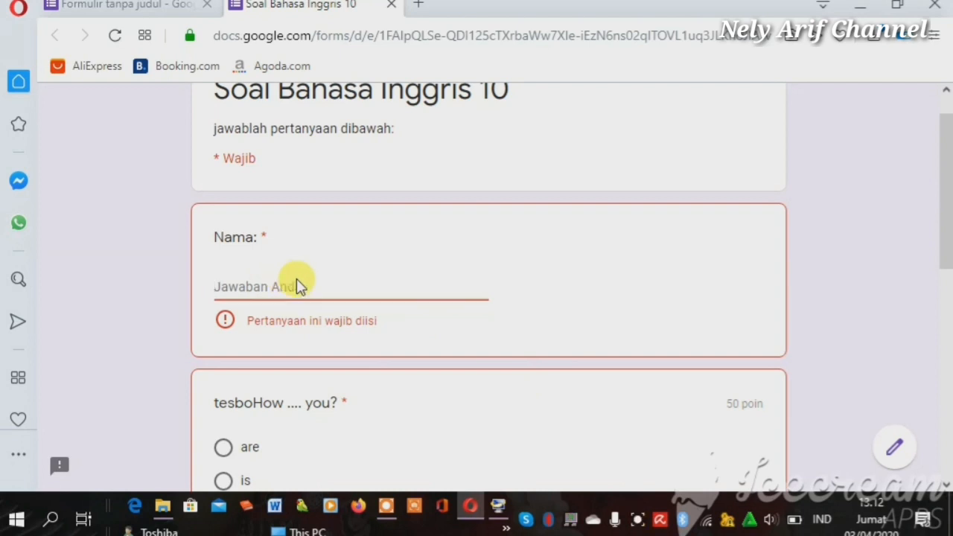
click(897, 449)
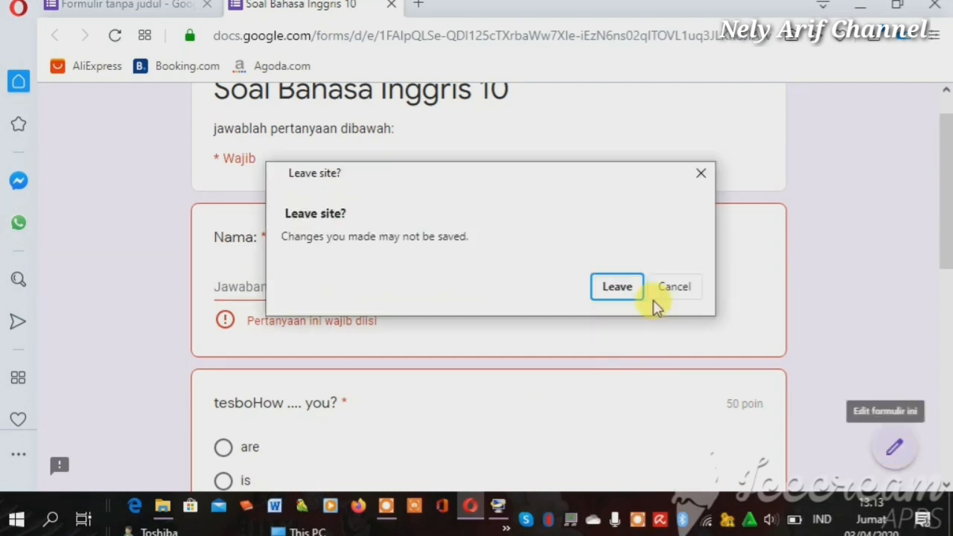
click(685, 291)
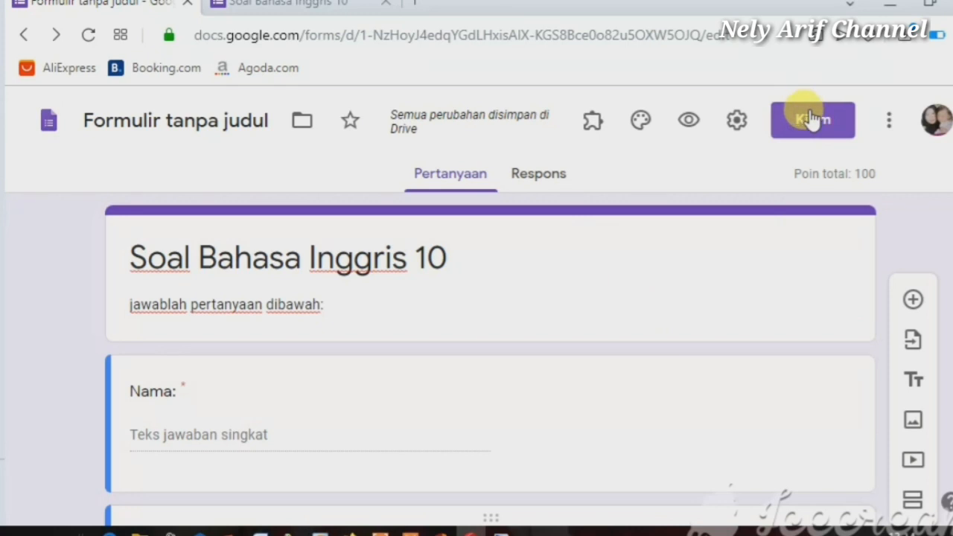
Copy the quiz's respondent link from the link tab of the Kirim dialog
click(811, 119)
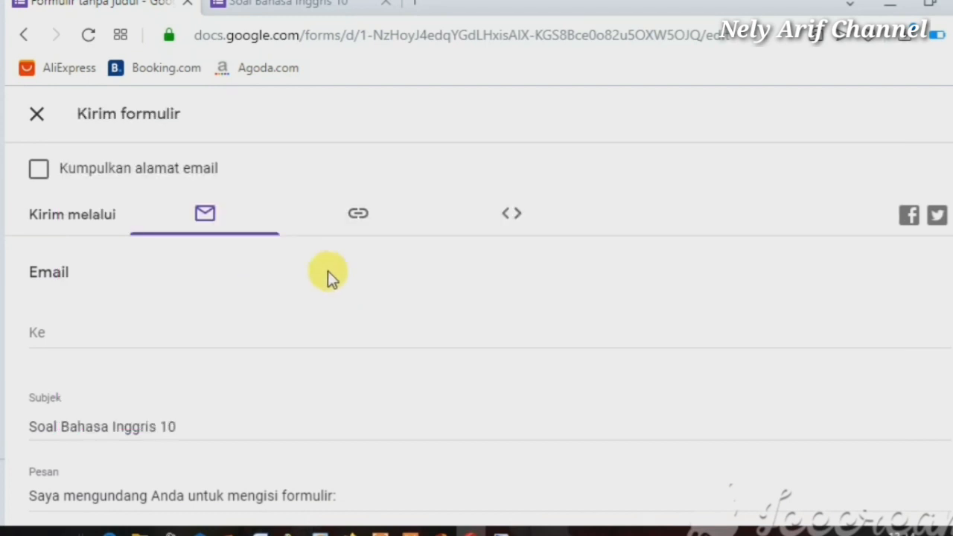
click(361, 216)
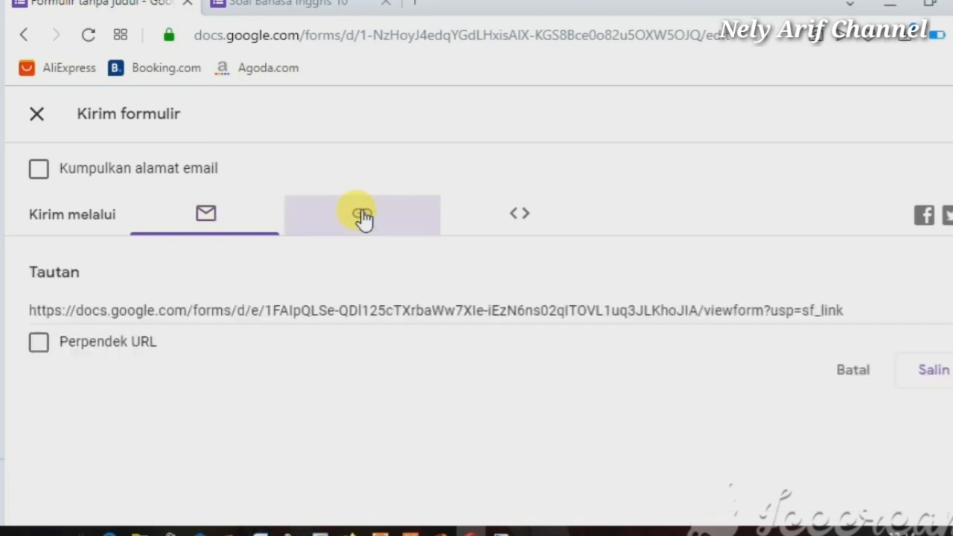
click(391, 316)
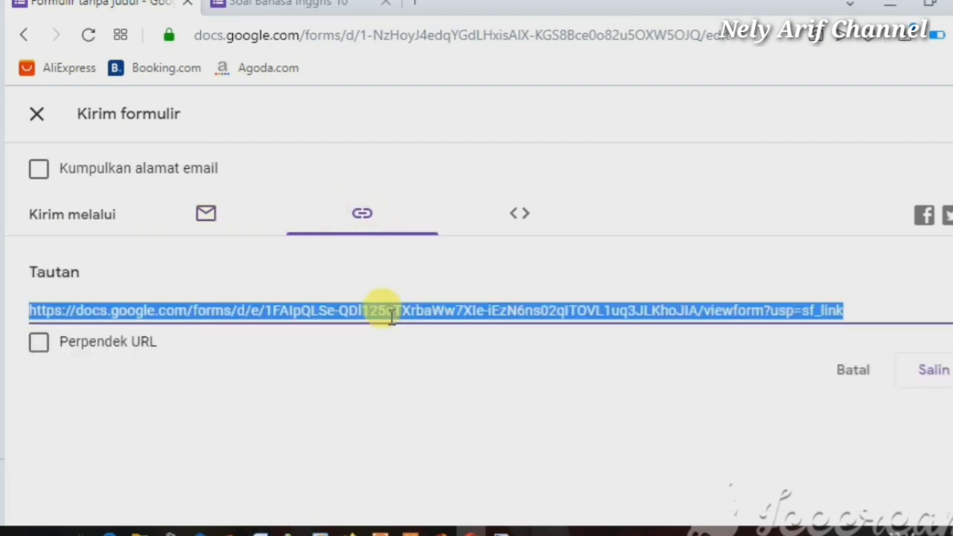
click(939, 373)
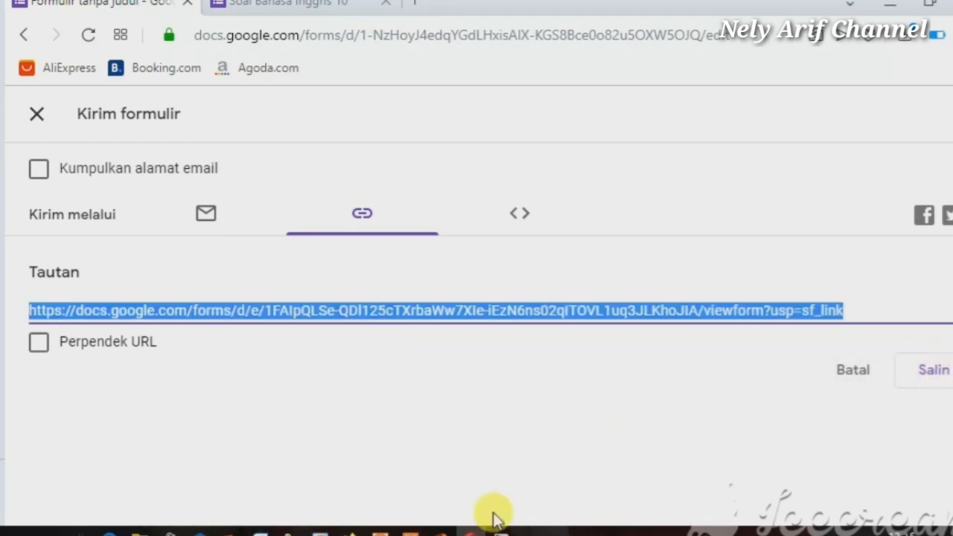
Open the google.com home page in a new Opera tab
click(420, 9)
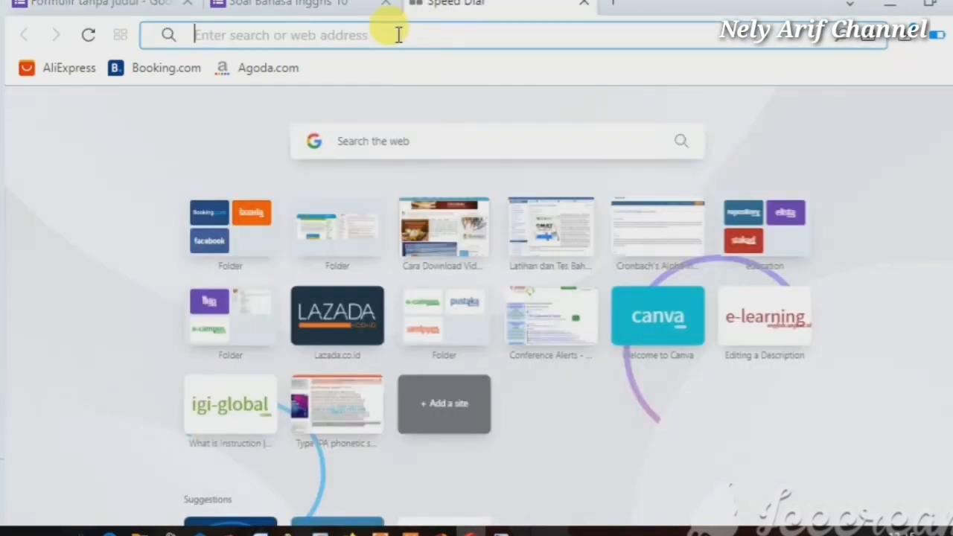
key(ctrl+v)
text(go)
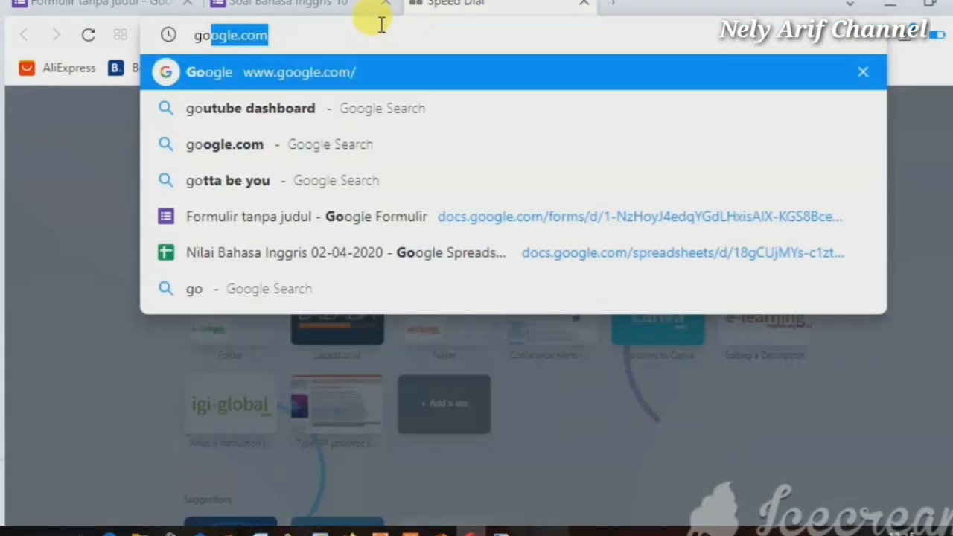
click(359, 78)
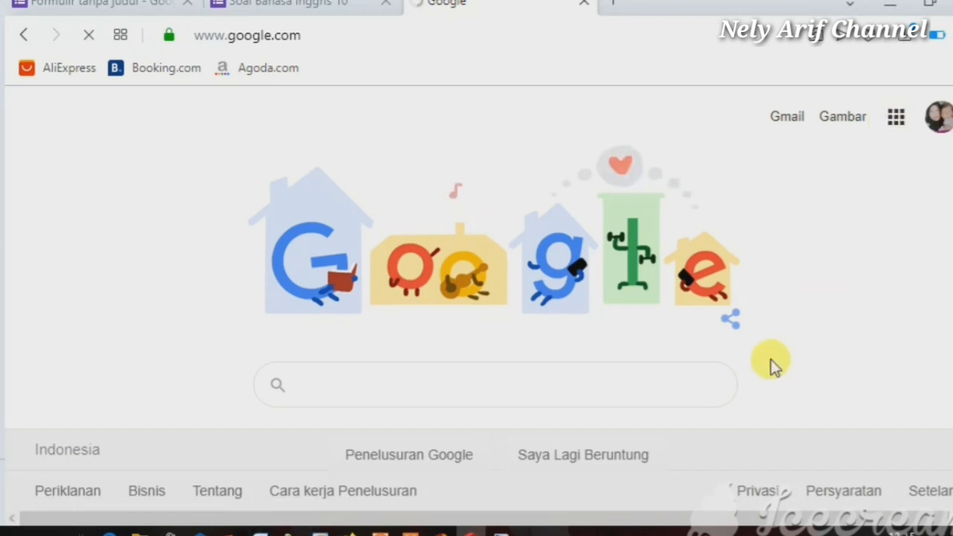
Launch Google Classroom from the Google apps grid
click(894, 119)
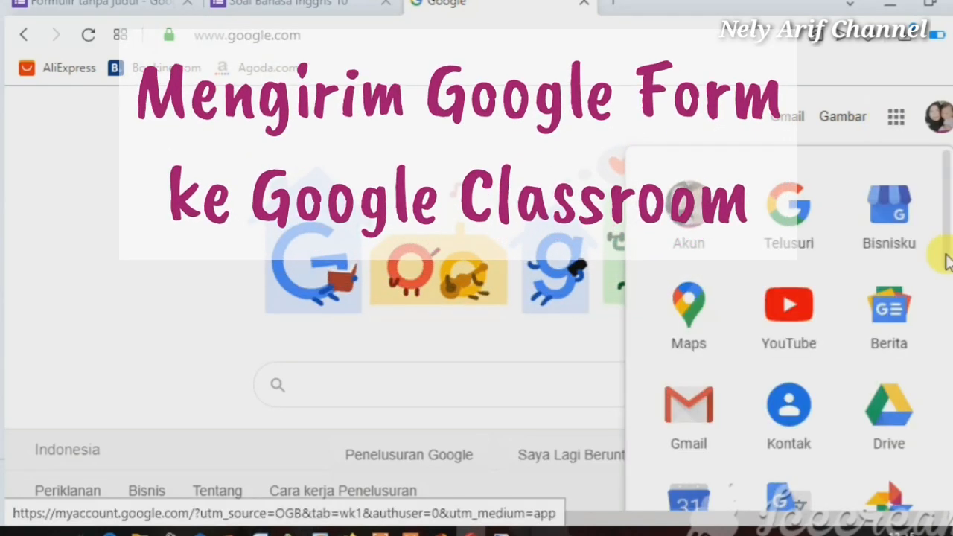
scroll(944, 328, down, 2)
scroll(942, 392, down, 5)
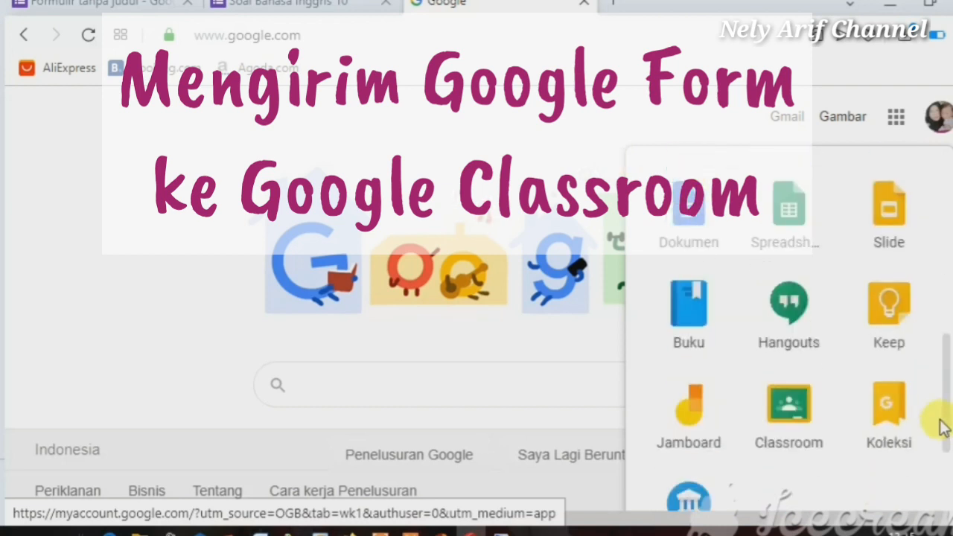
click(802, 422)
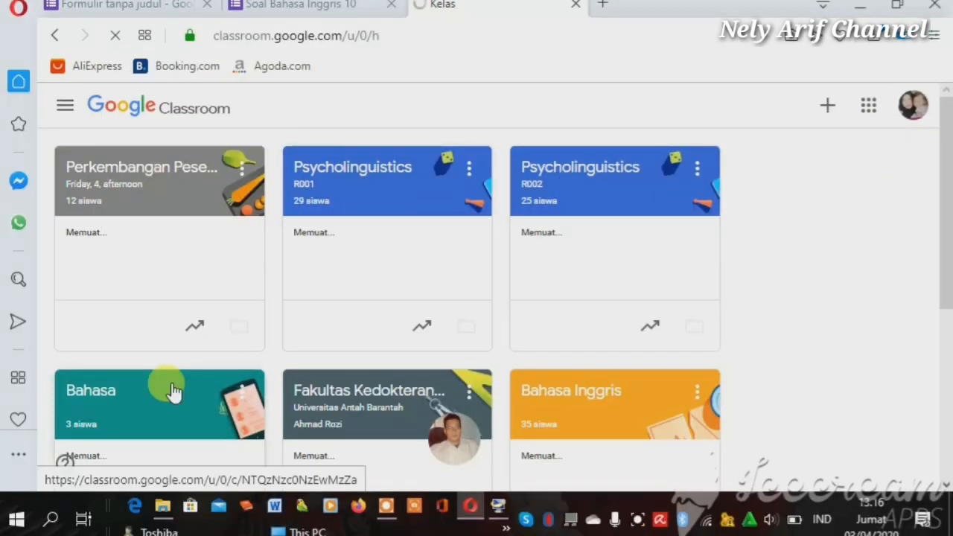
Create a new Tugas kuis assignment on the Bahasa class's Tugas Kelas page
click(172, 391)
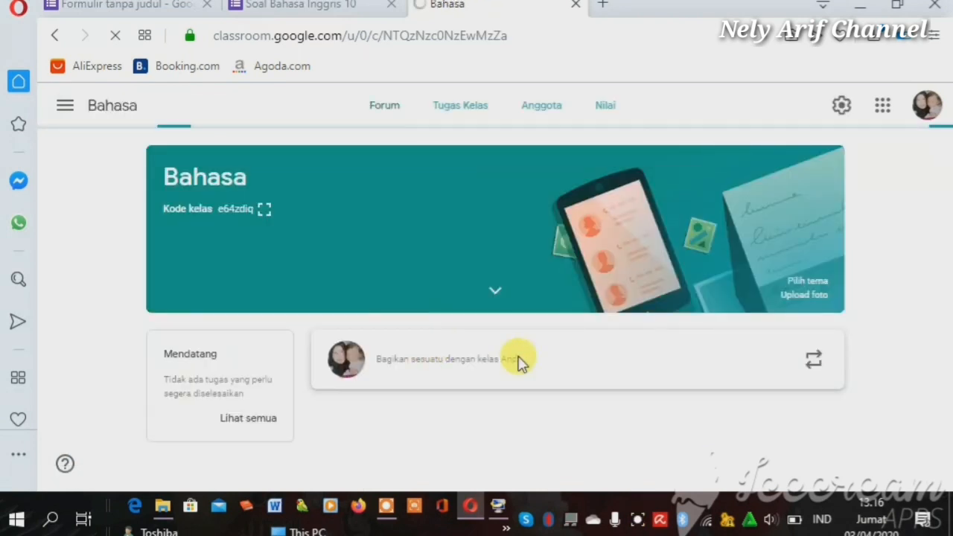
click(469, 110)
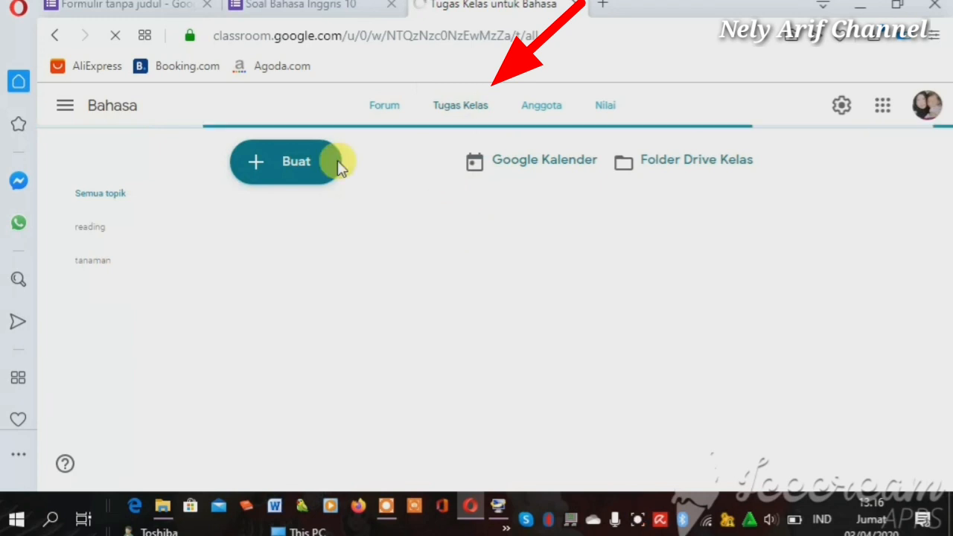
click(294, 164)
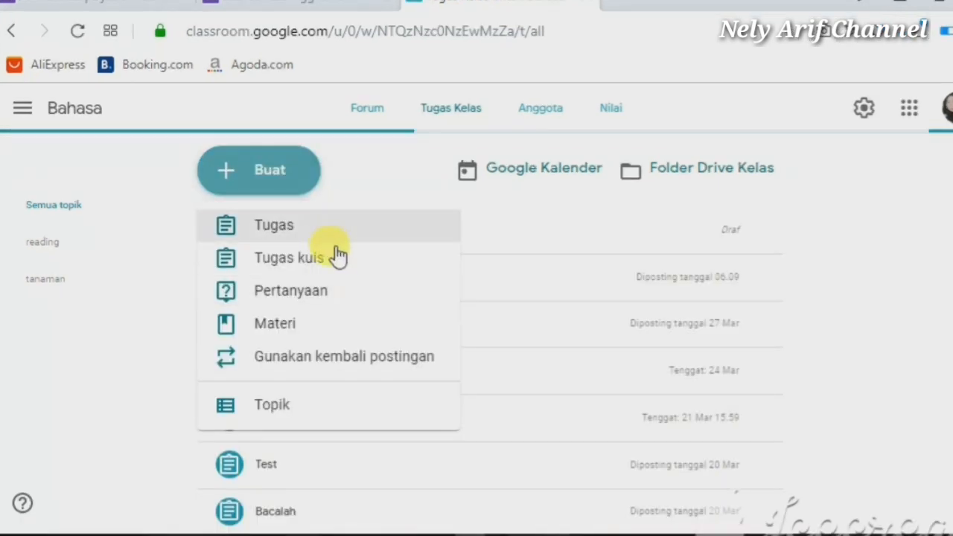
click(339, 257)
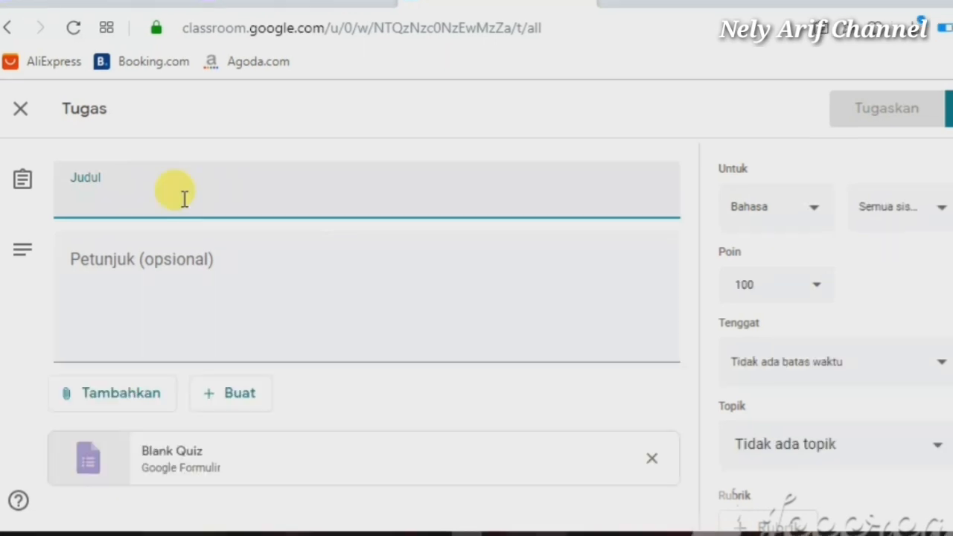
Title the assignment 'Tugas Bahasa Inggris 10' with instructions 'jawablah dengan memilih satu opsi'
text(Tu)
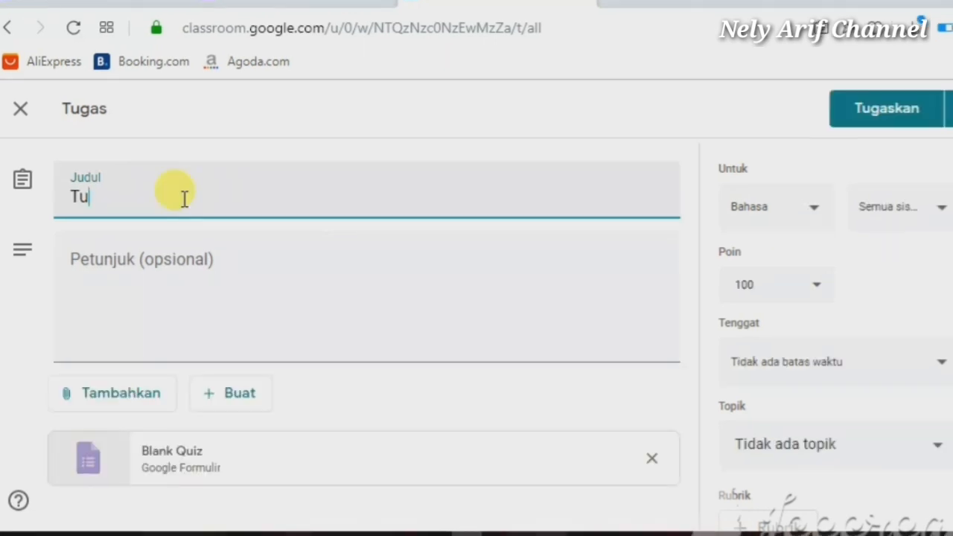
text(gas Bahasa )
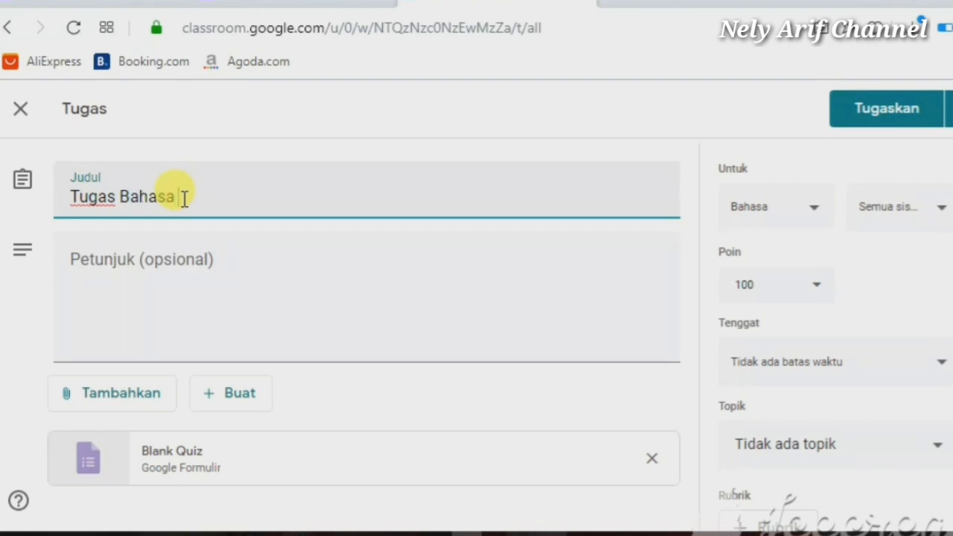
text(Inggris 10)
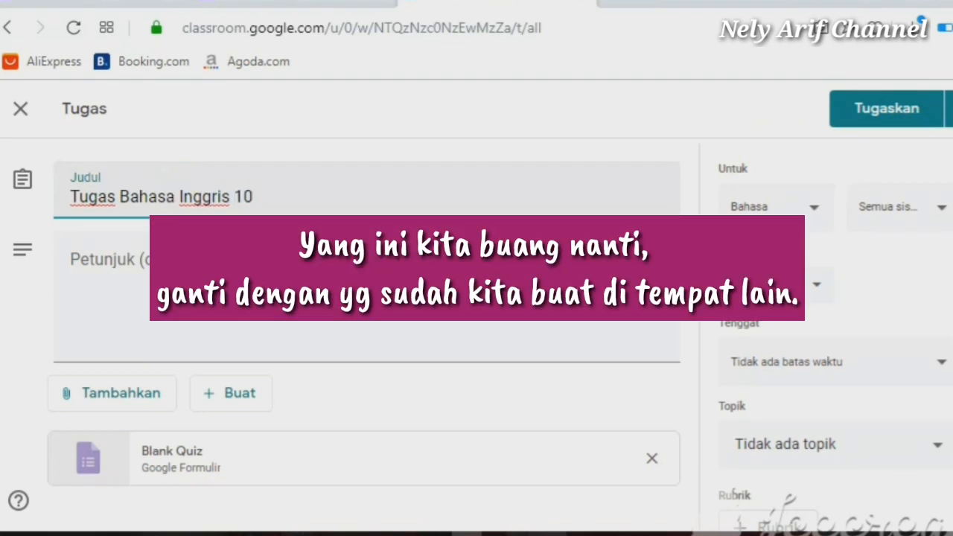
click(202, 260)
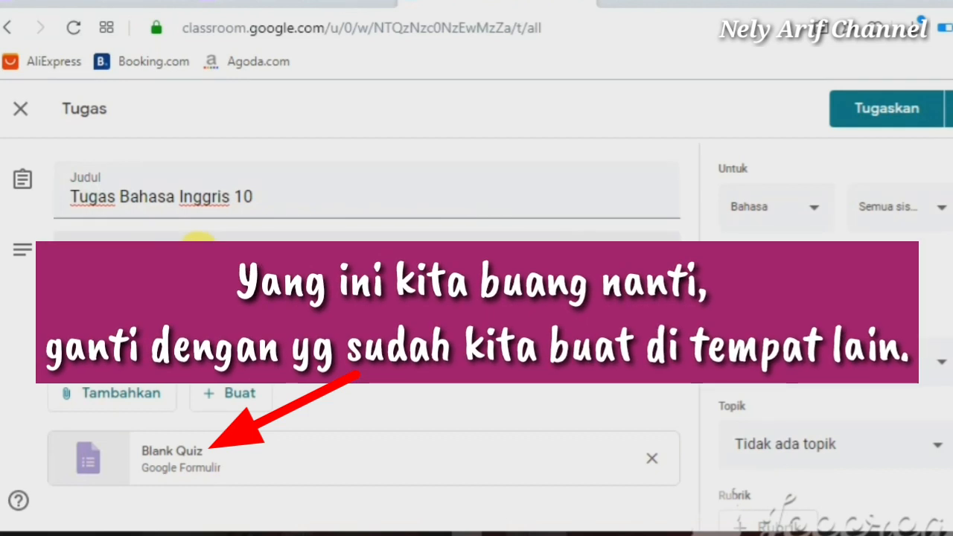
text(jawablah d)
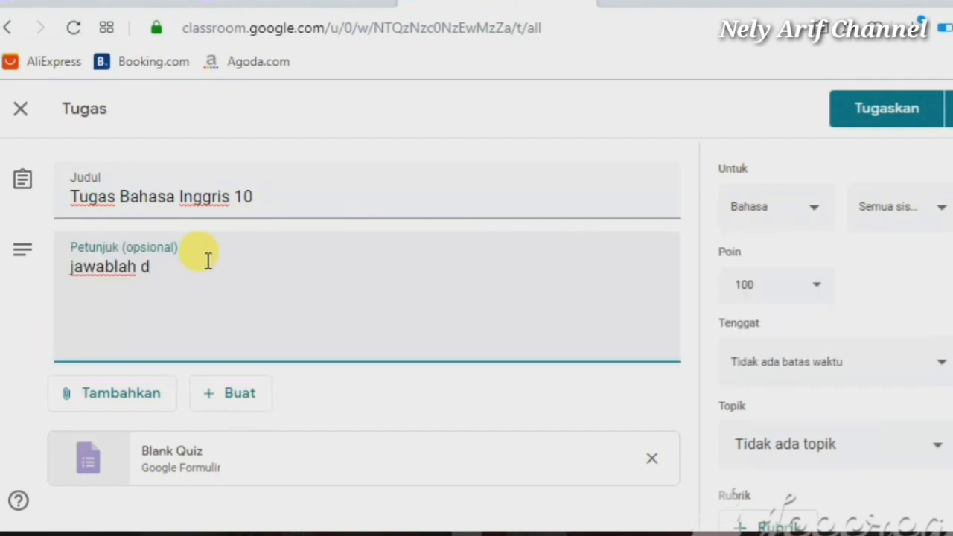
text(eng)
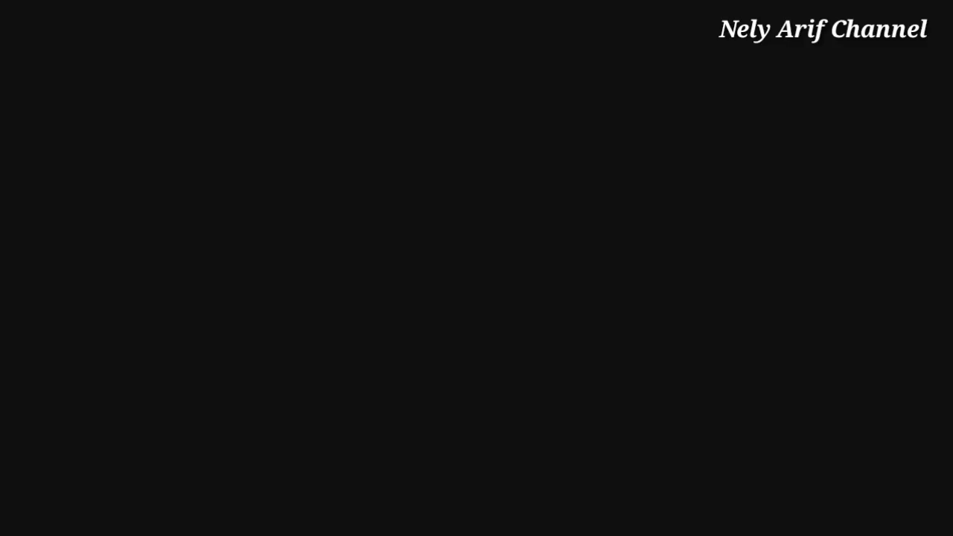
text(an memilih satu op)
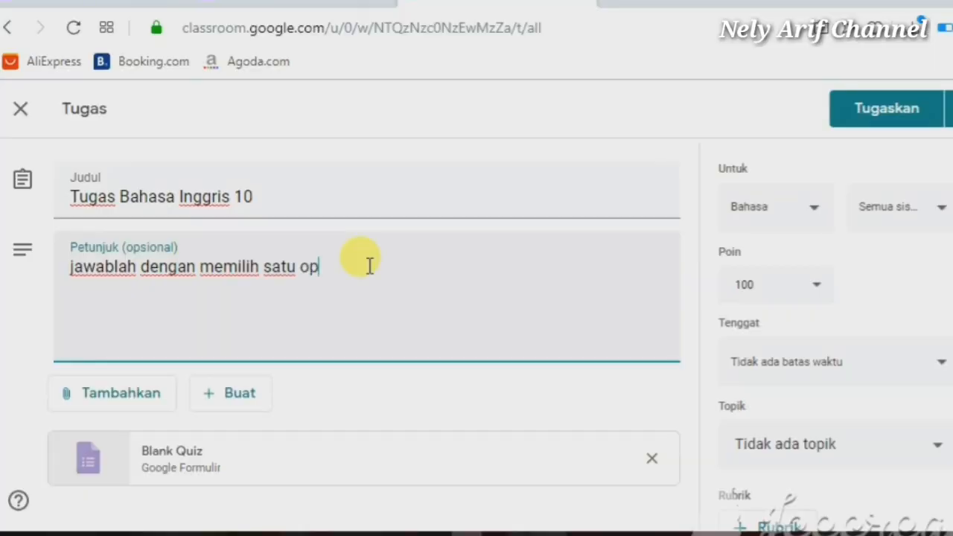
text(si)
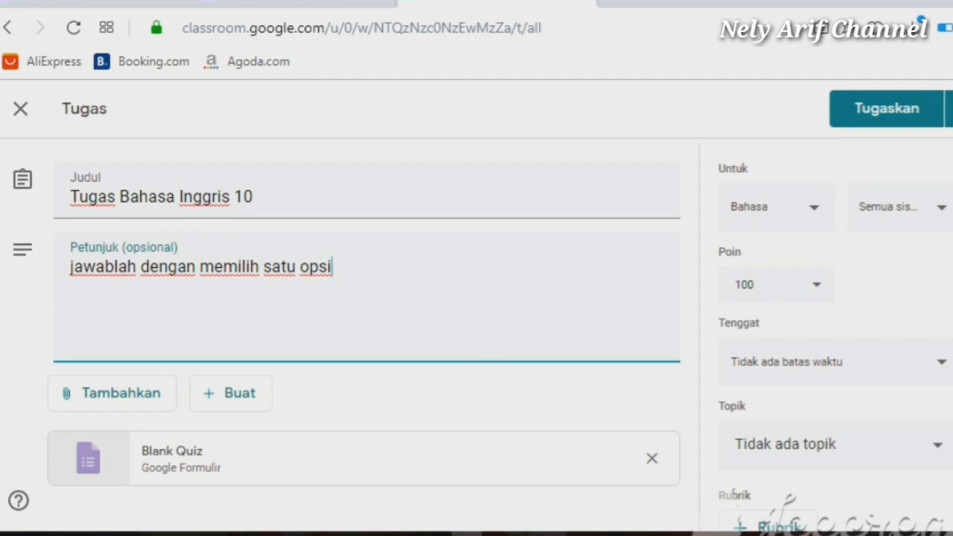
scroll(305, 442, down, 1)
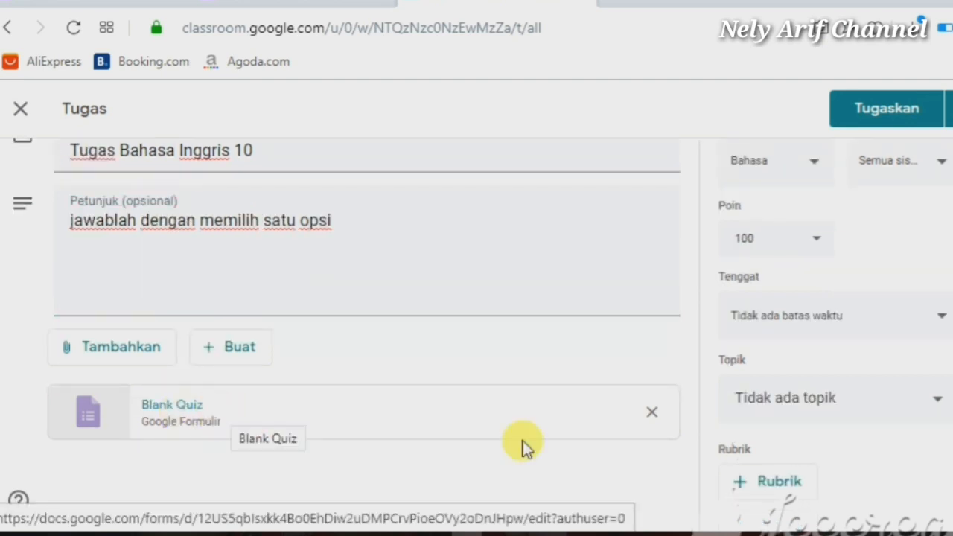
Replace the Blank Quiz attachment with the pasted quiz form link and post the assignment
click(652, 414)
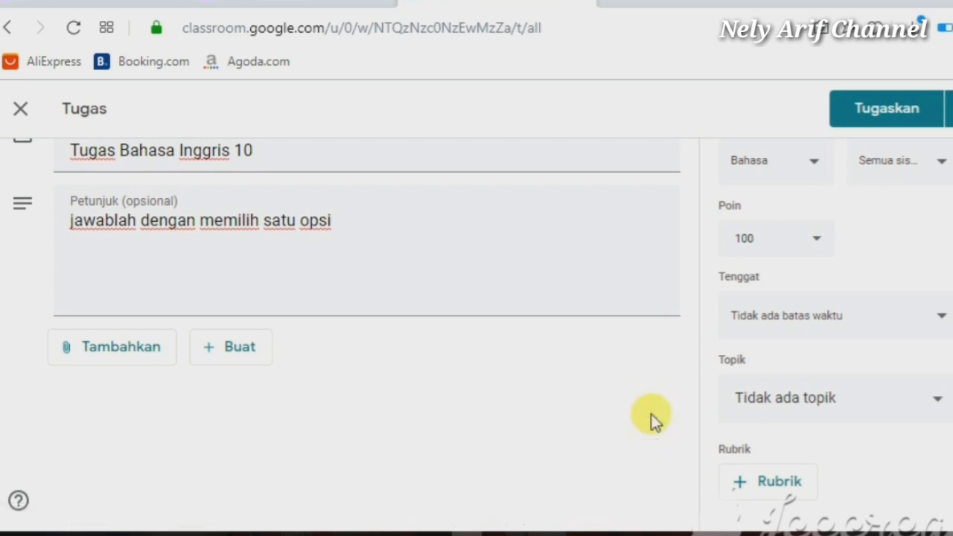
click(127, 351)
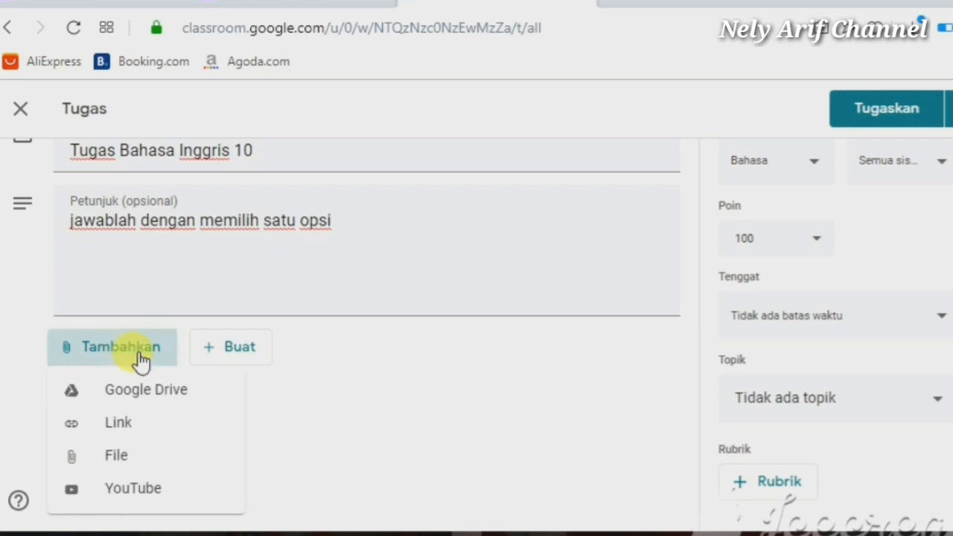
click(125, 425)
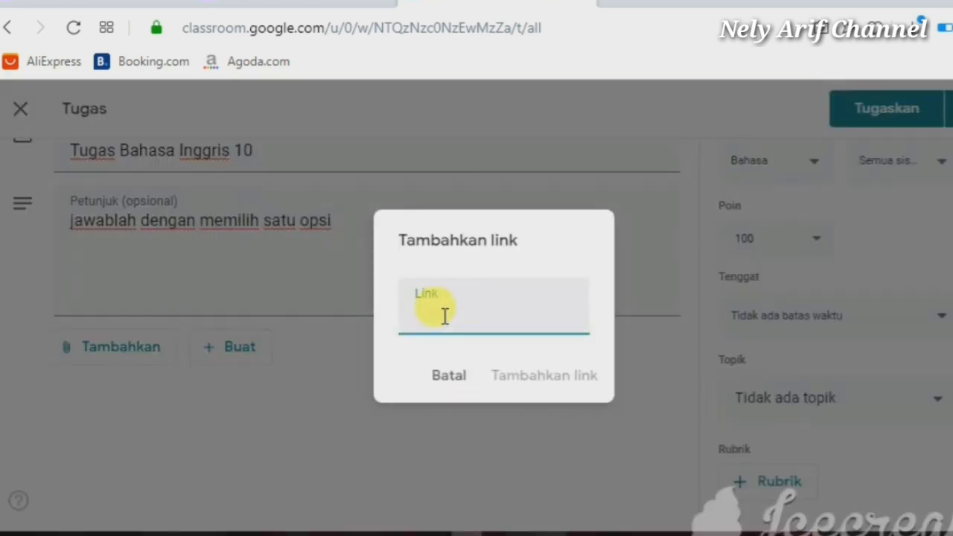
key(ctrl+v)
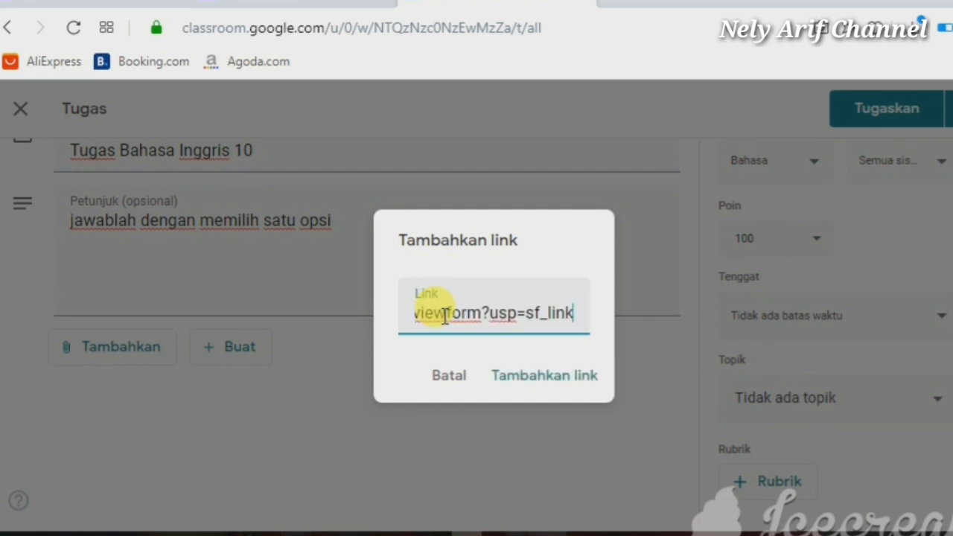
click(560, 385)
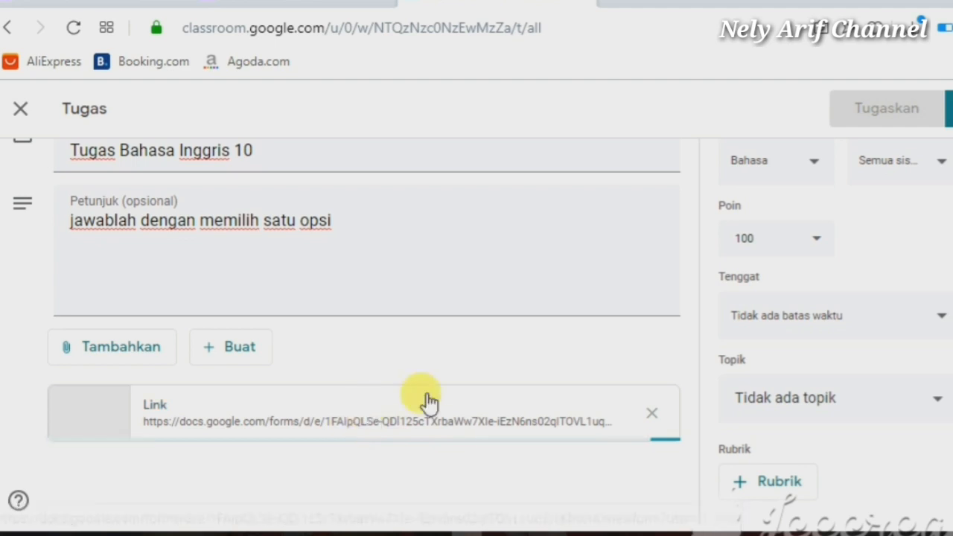
click(871, 113)
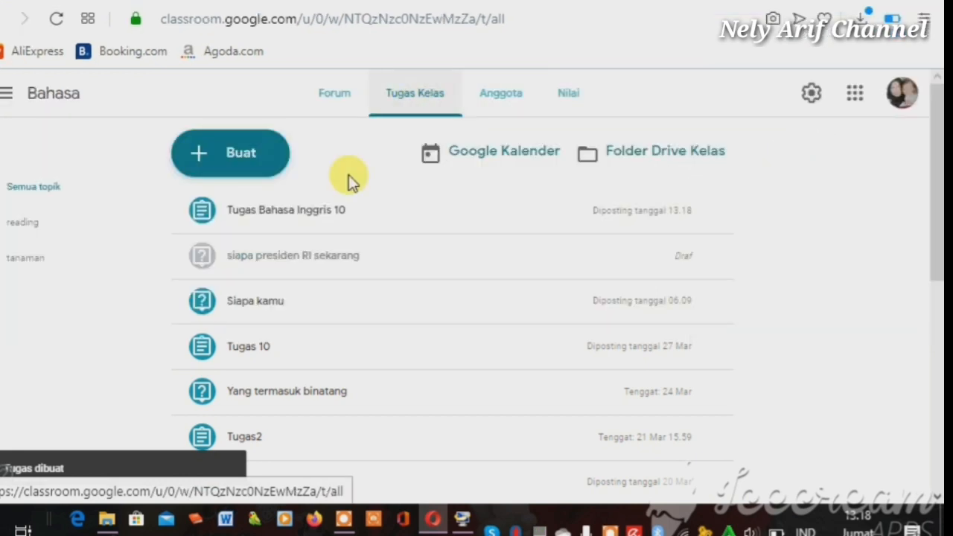
Open the newly posted Tugas Bahasa Inggris 10 assignment
click(347, 214)
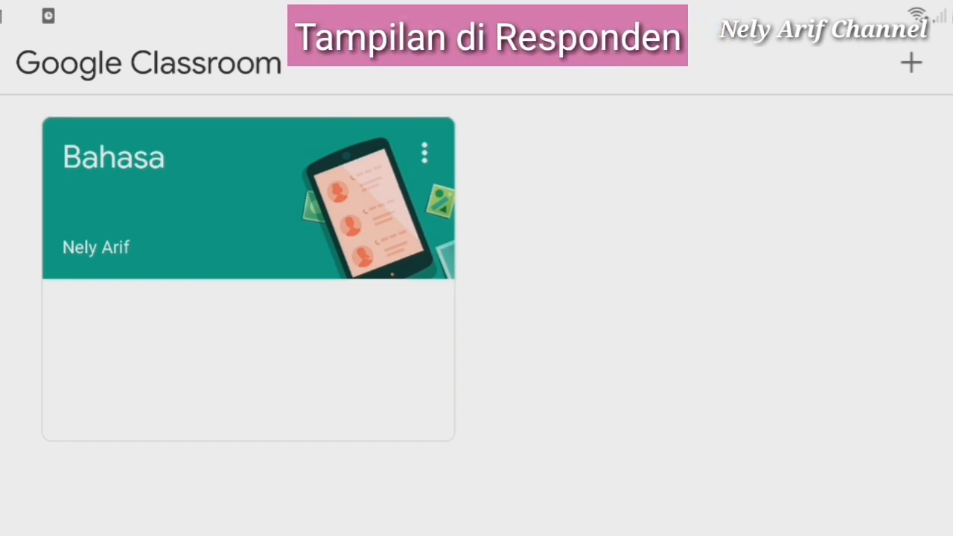
As the student, open the Bahasa class's Tugas Bahasa Inggris 10 assignment from classwork
click(253, 201)
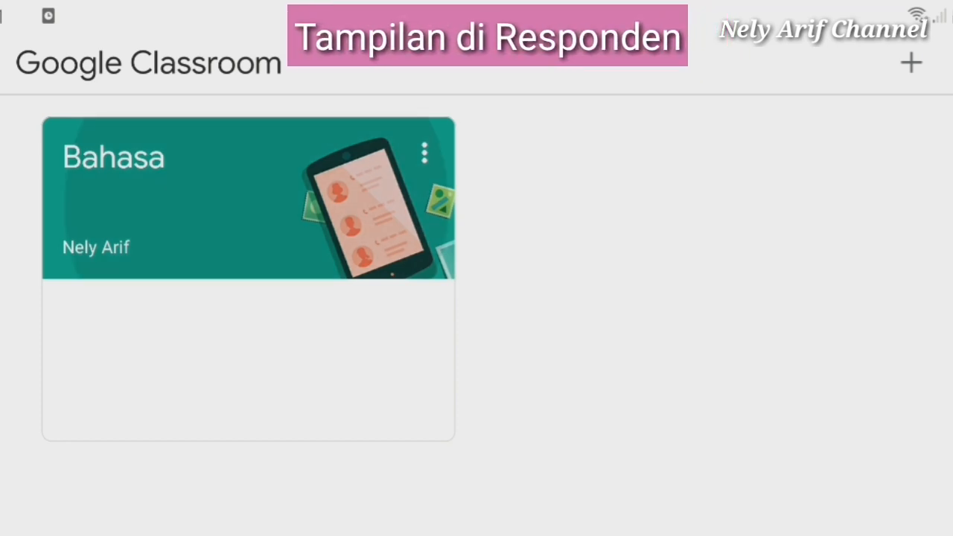
scroll(466, 298, down, 2)
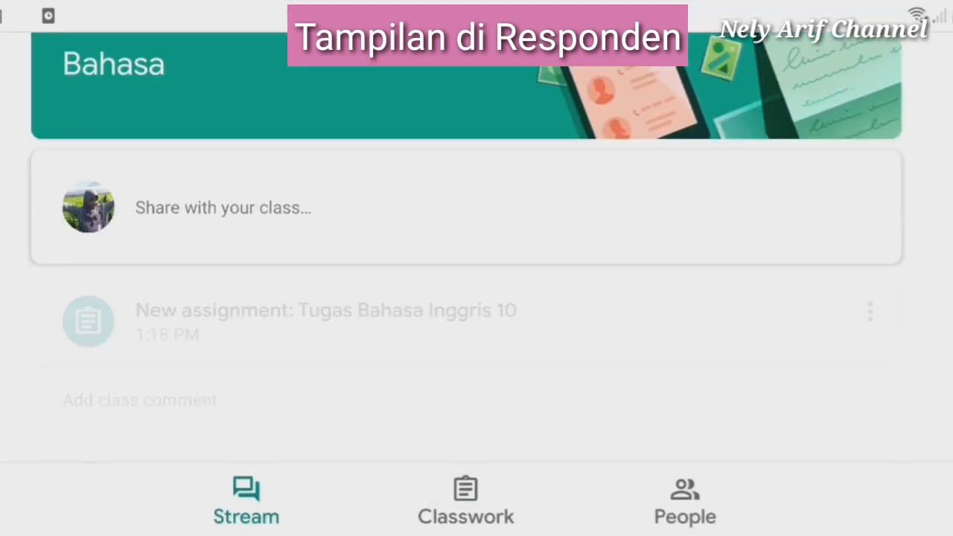
scroll(466, 298, up, 1)
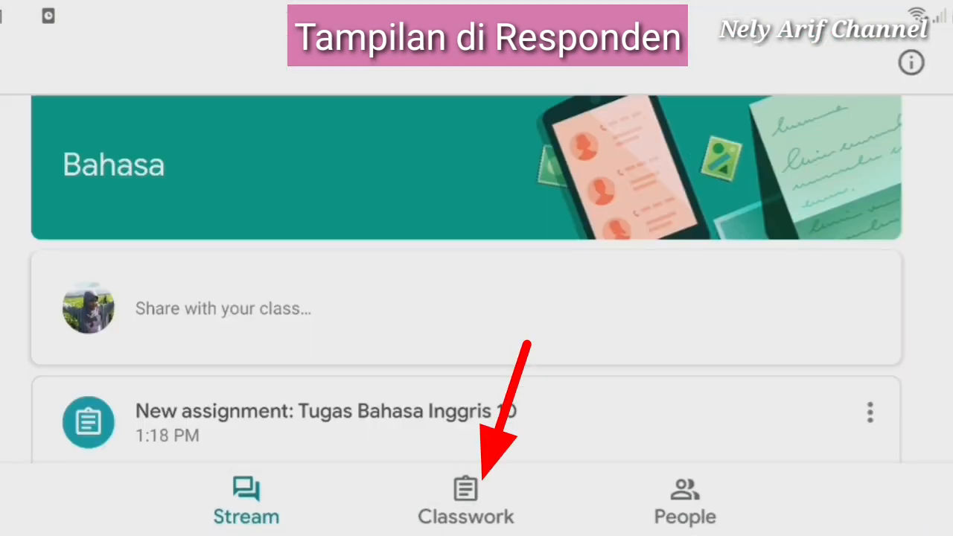
click(465, 499)
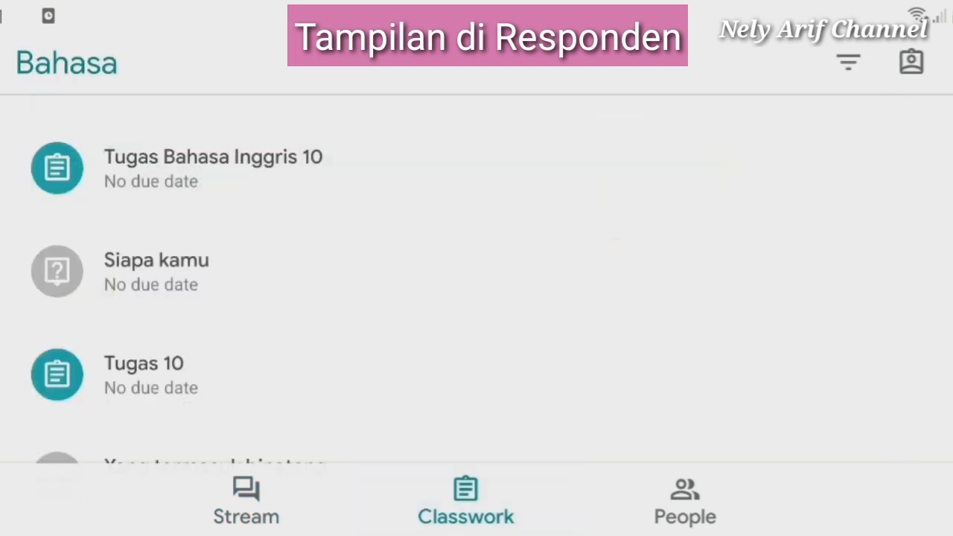
click(213, 168)
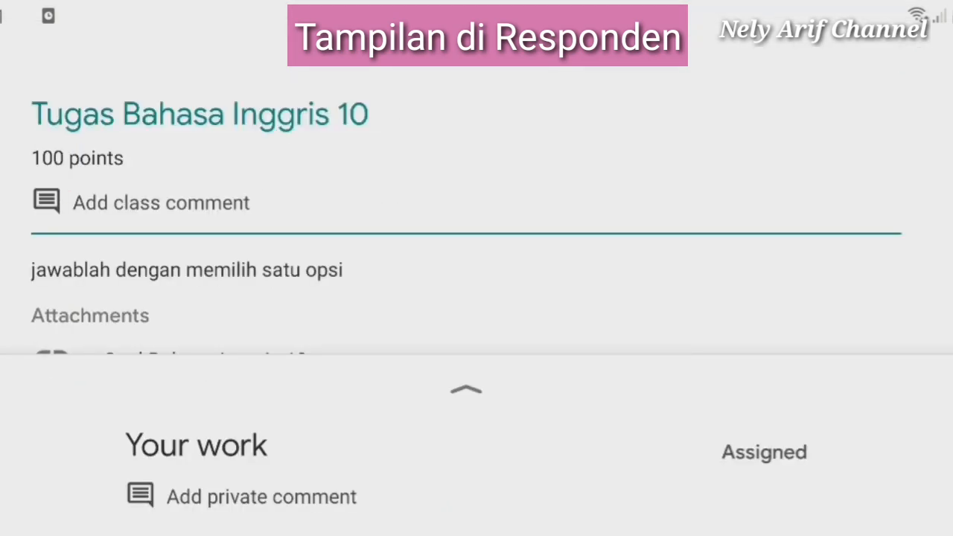
Open the Soal Bahasa Inggris 10 quiz link in Opera
scroll(466, 215, down, 1)
scroll(467, 216, down, 1)
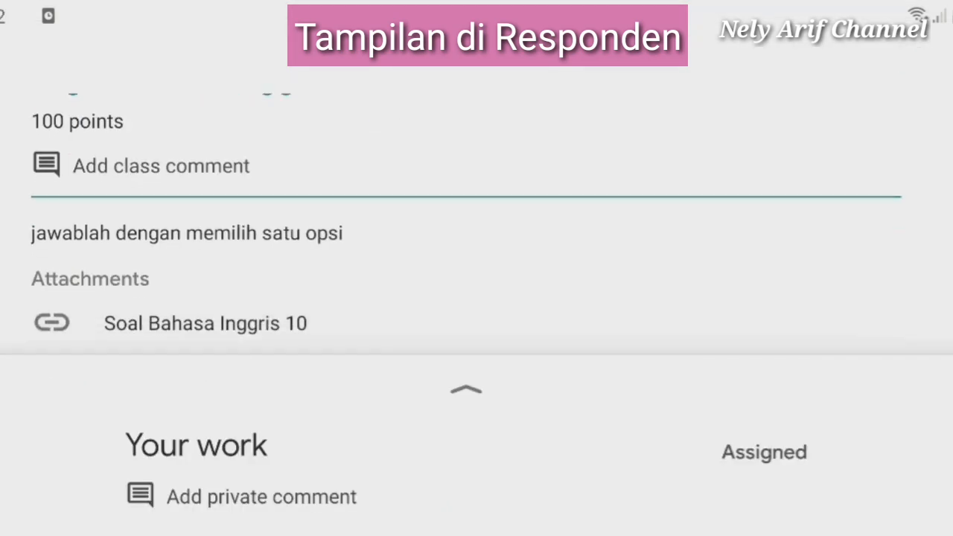
scroll(466, 216, up, 1)
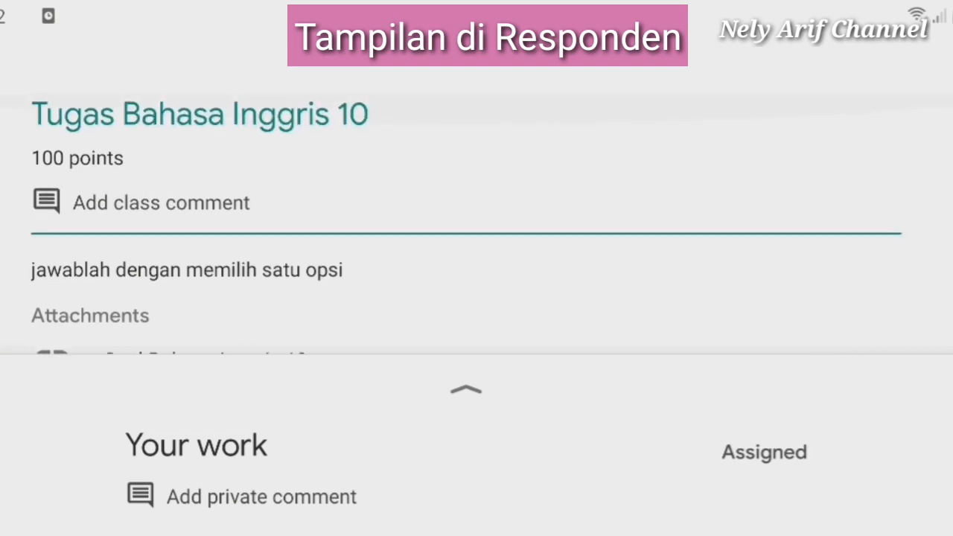
scroll(466, 216, down, 1)
scroll(466, 216, up, 1)
scroll(467, 216, down, 1)
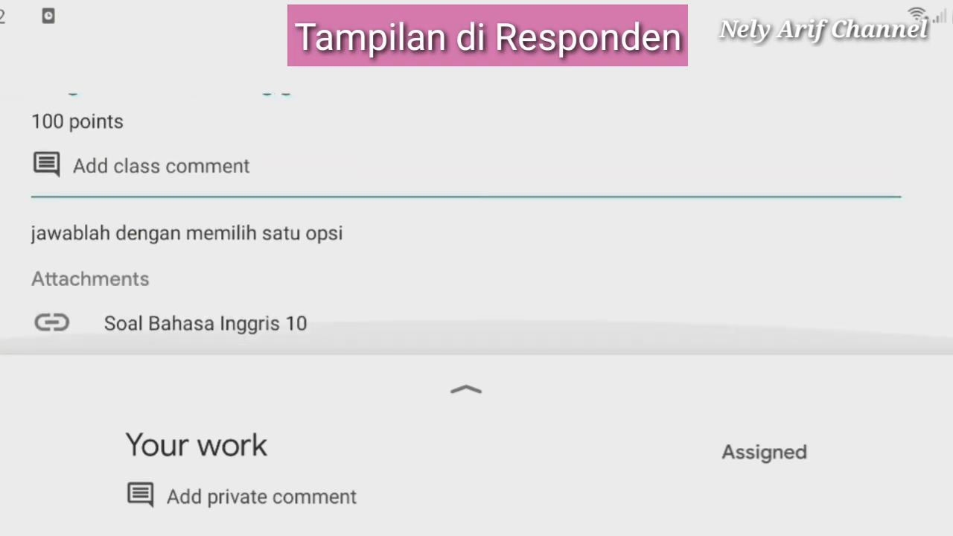
click(204, 324)
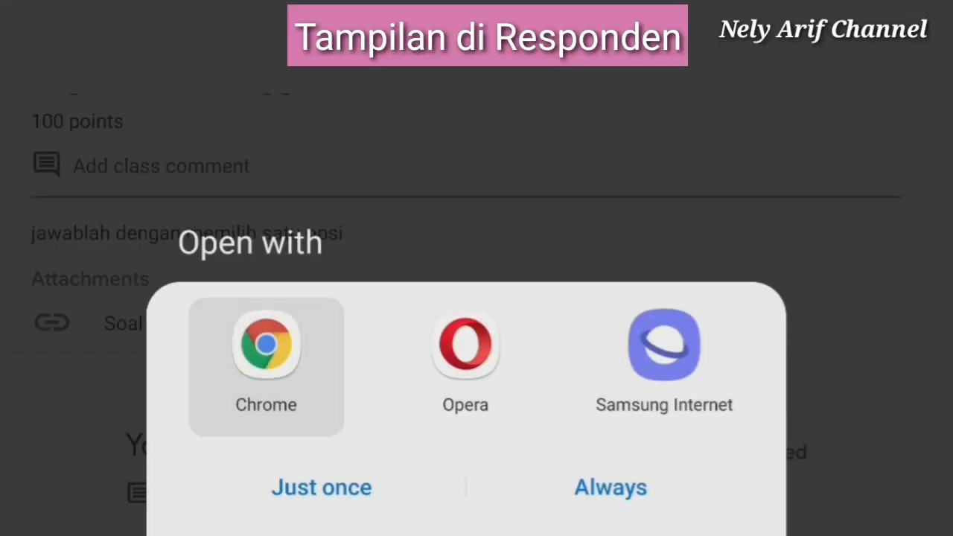
click(466, 357)
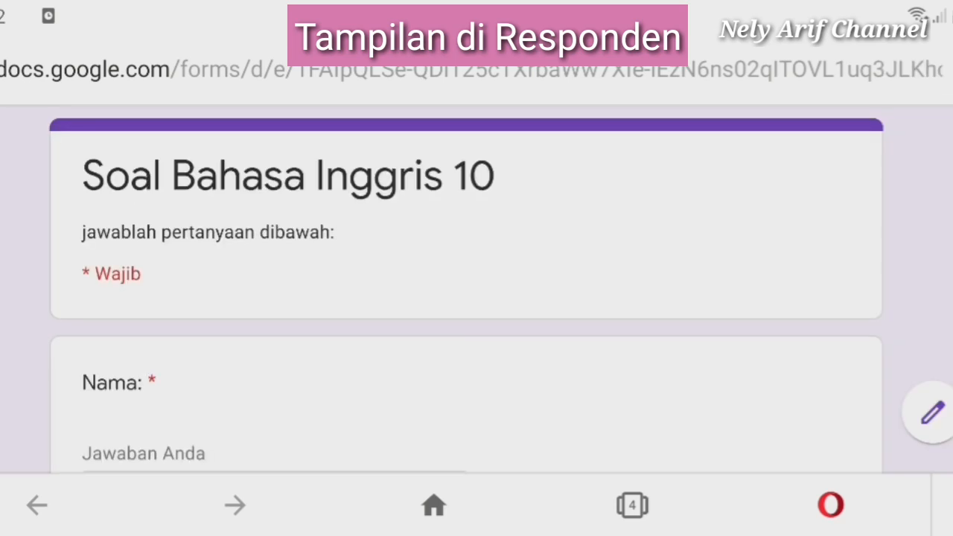
Answer the first question with 'are' and the second with 'is', then attempt submitting
scroll(477, 283, down, 5)
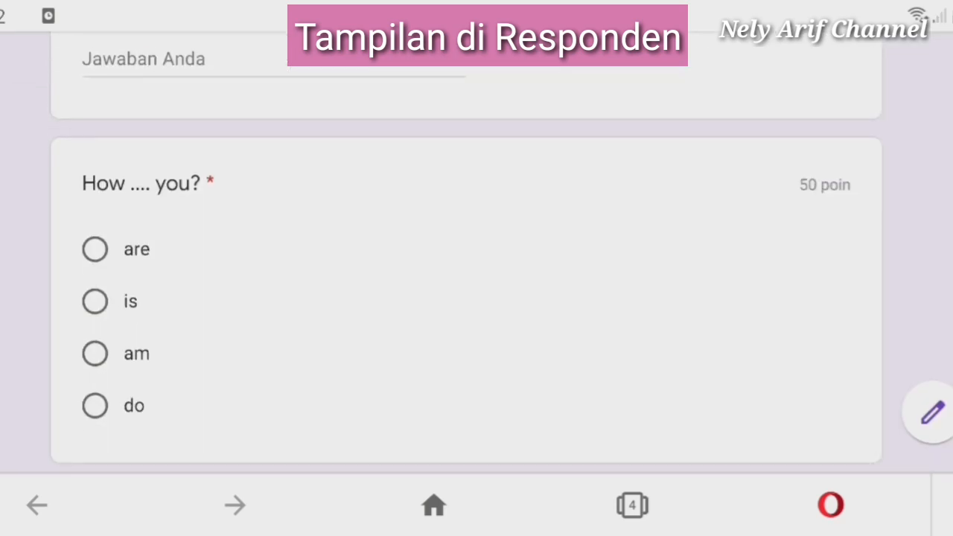
click(95, 250)
scroll(477, 283, down, 5)
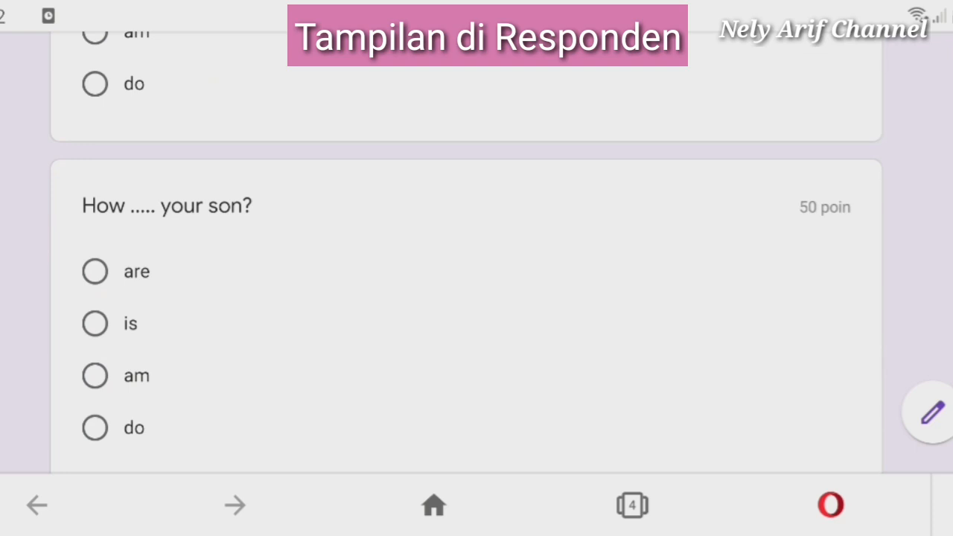
click(95, 324)
scroll(477, 283, down, 4)
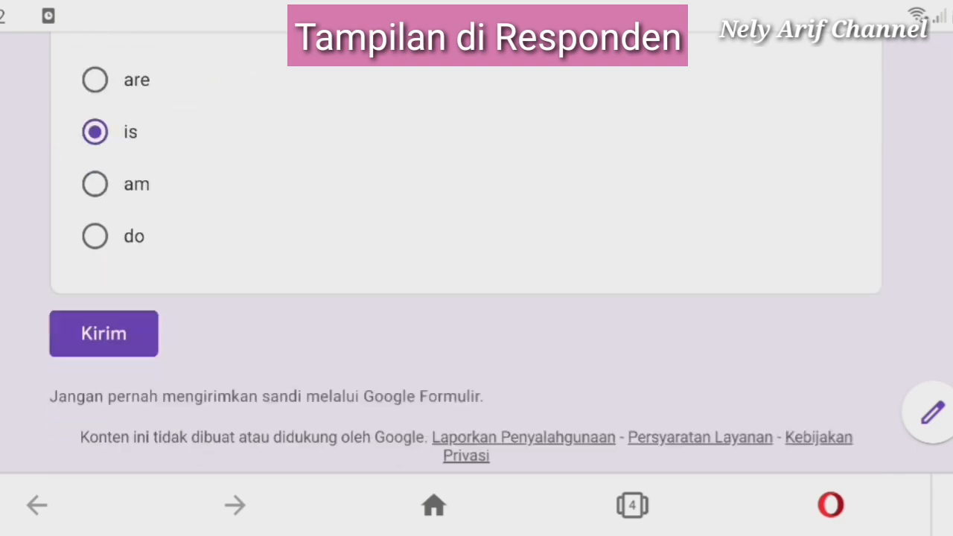
scroll(476, 253, up, 2)
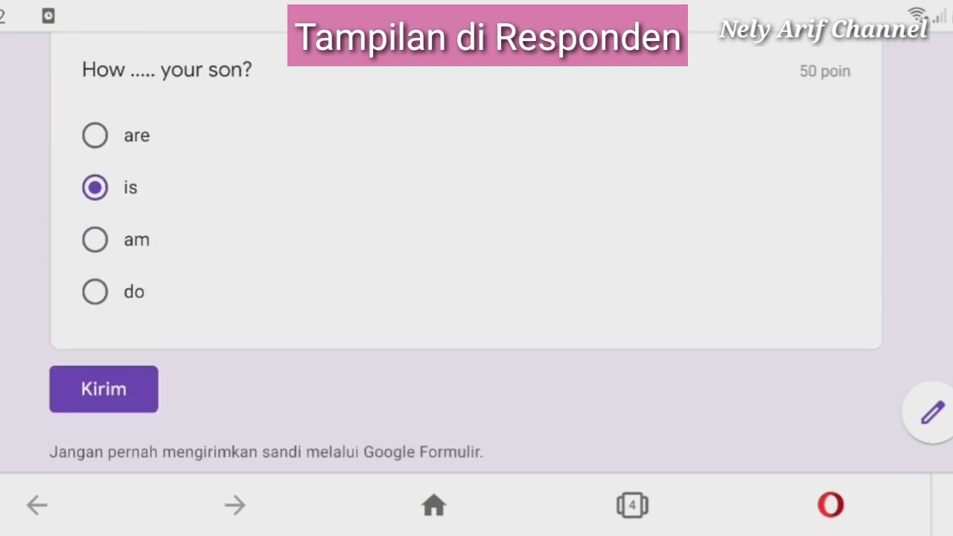
click(104, 403)
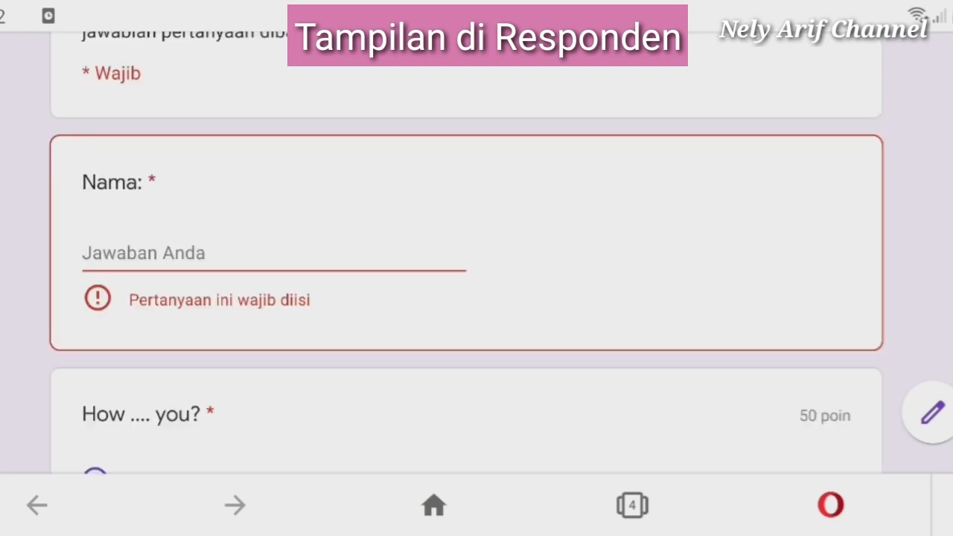
Enter the student's name in the required Nama field, submit the quiz, and view the score
click(274, 254)
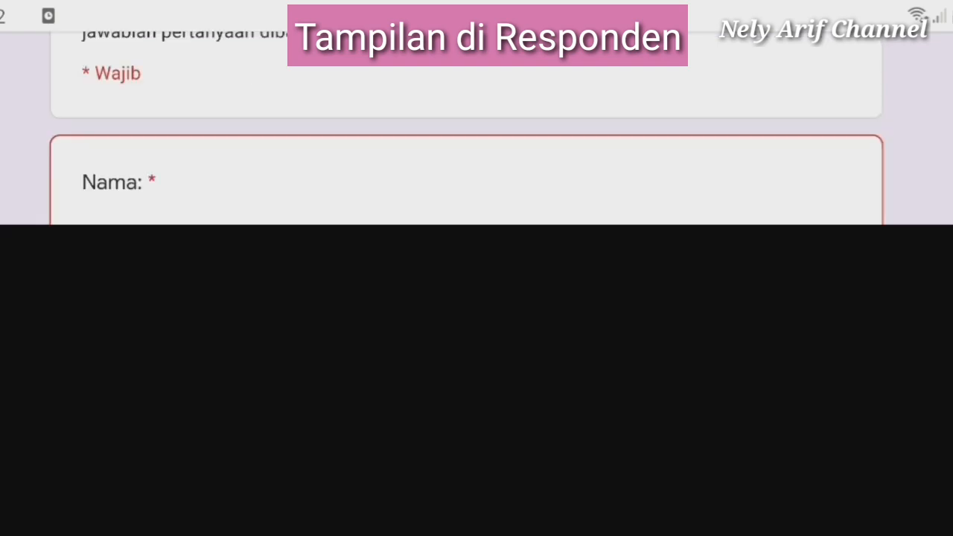
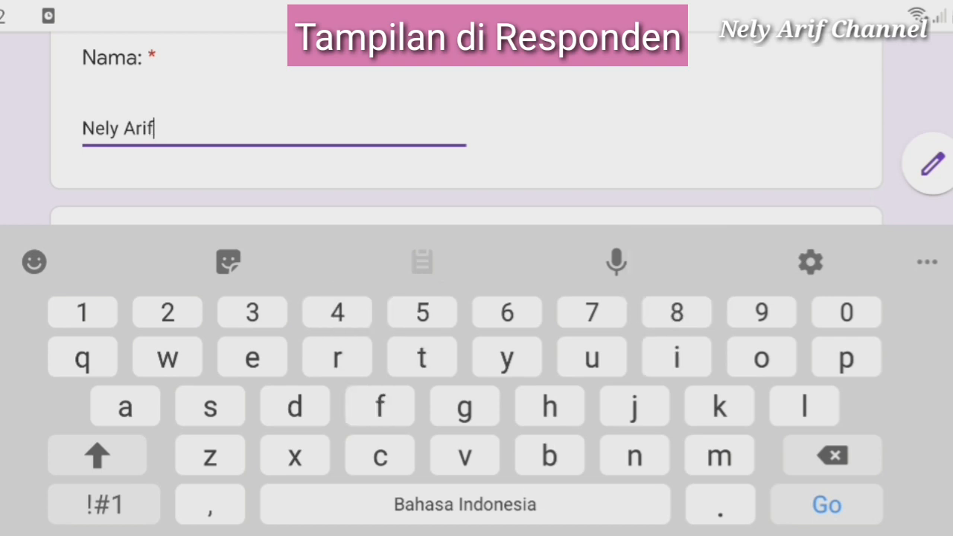
scroll(466, 127, down, 10)
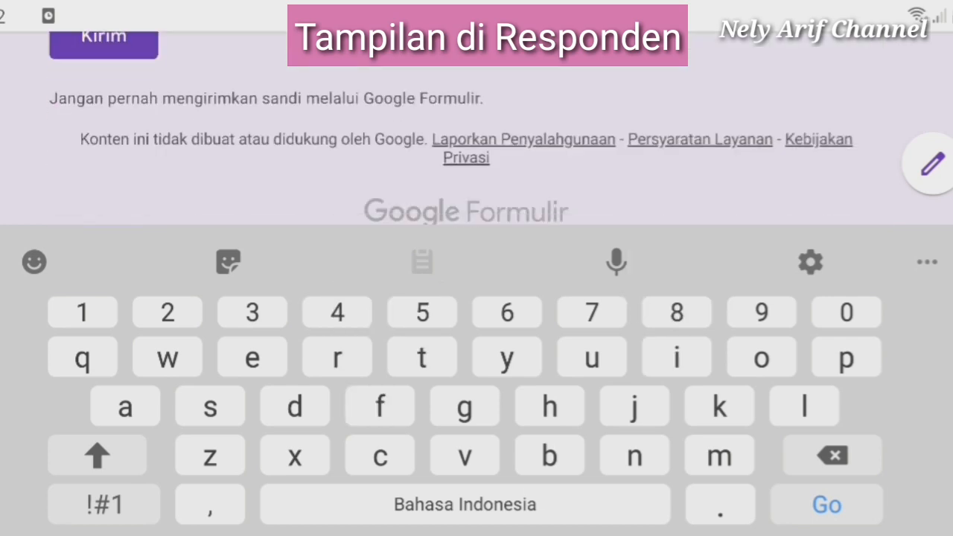
scroll(200, 192, up, 3)
click(104, 132)
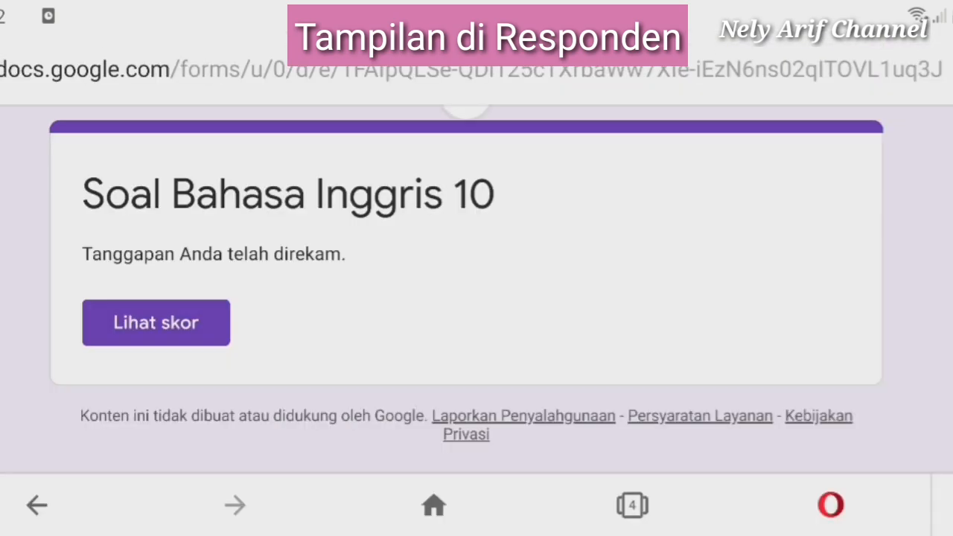
click(157, 323)
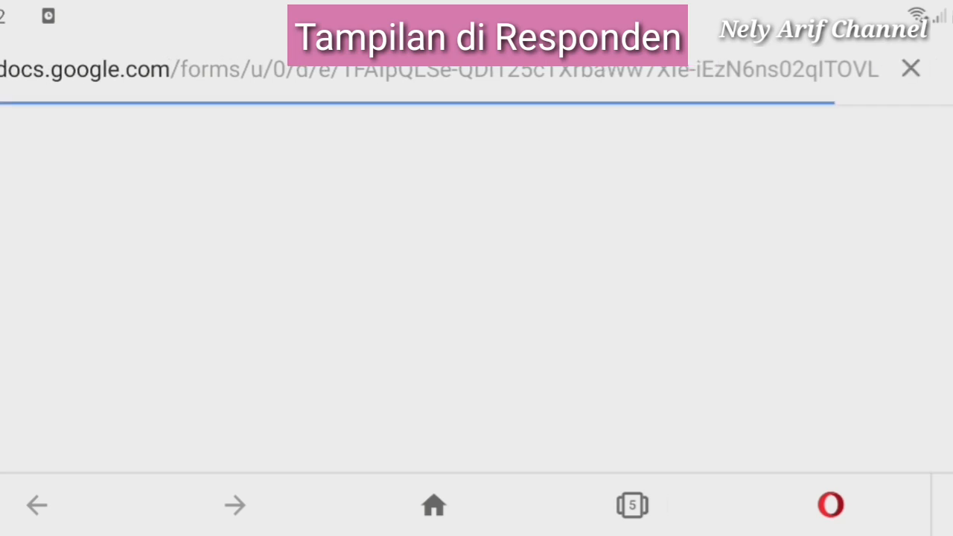
Scroll through the graded answers showing 100/100, both questions correct at 50/50
scroll(466, 289, down, 1)
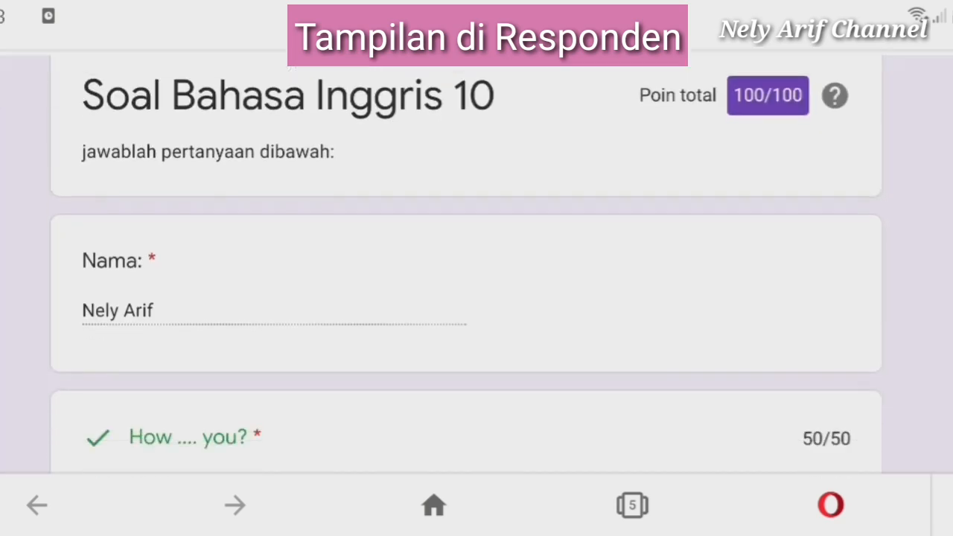
scroll(466, 289, up, 1)
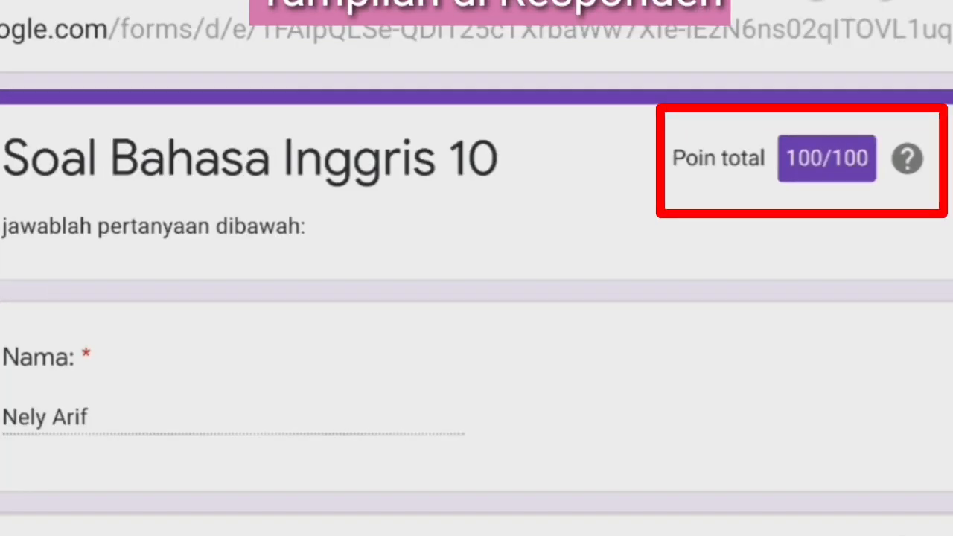
scroll(476, 283, down, 10)
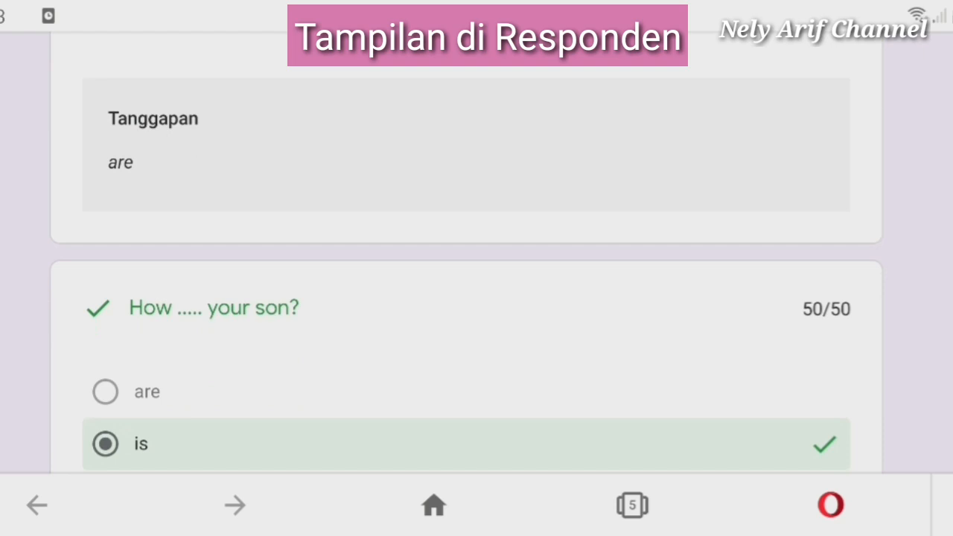
scroll(466, 283, down, 3)
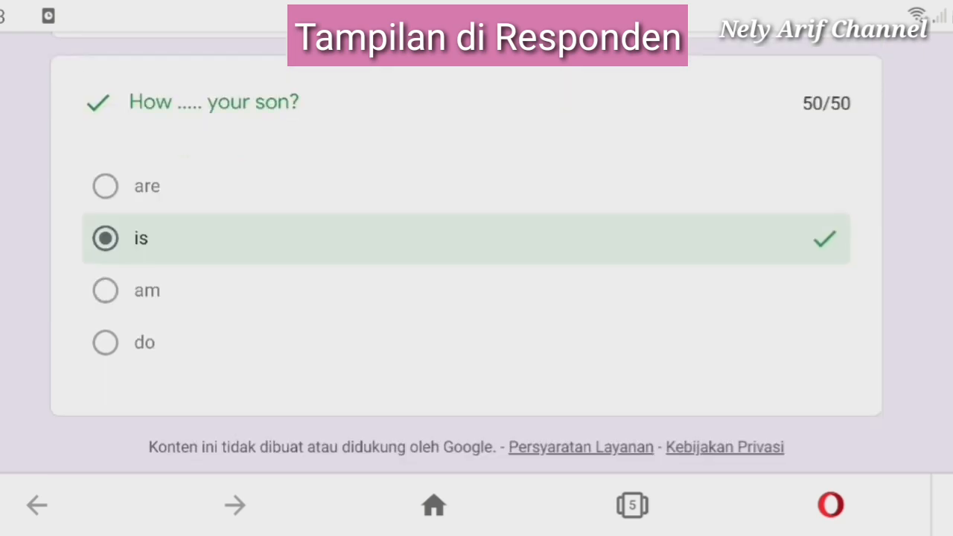
scroll(467, 283, up, 4)
scroll(466, 283, down, 4)
scroll(466, 283, up, 4)
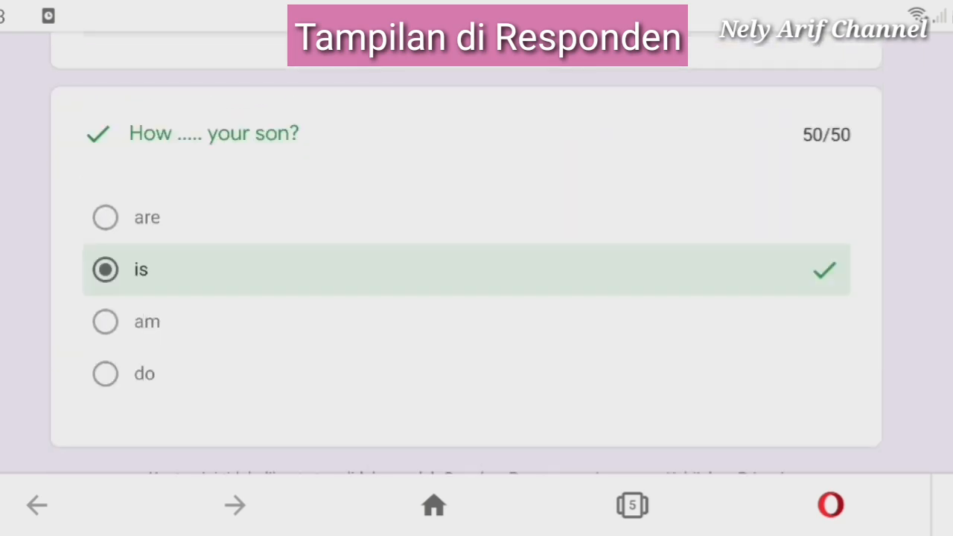
scroll(466, 283, down, 3)
scroll(466, 283, up, 6)
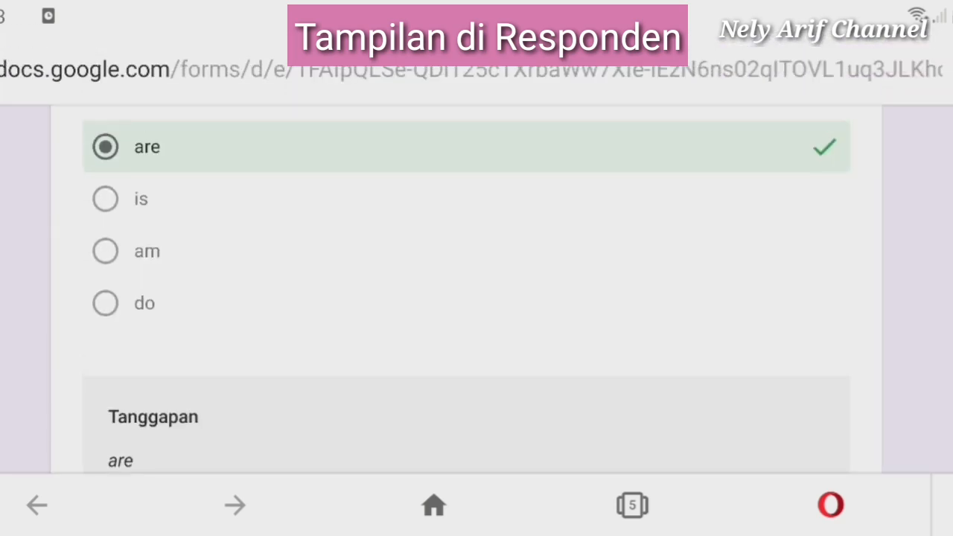
scroll(466, 283, up, 8)
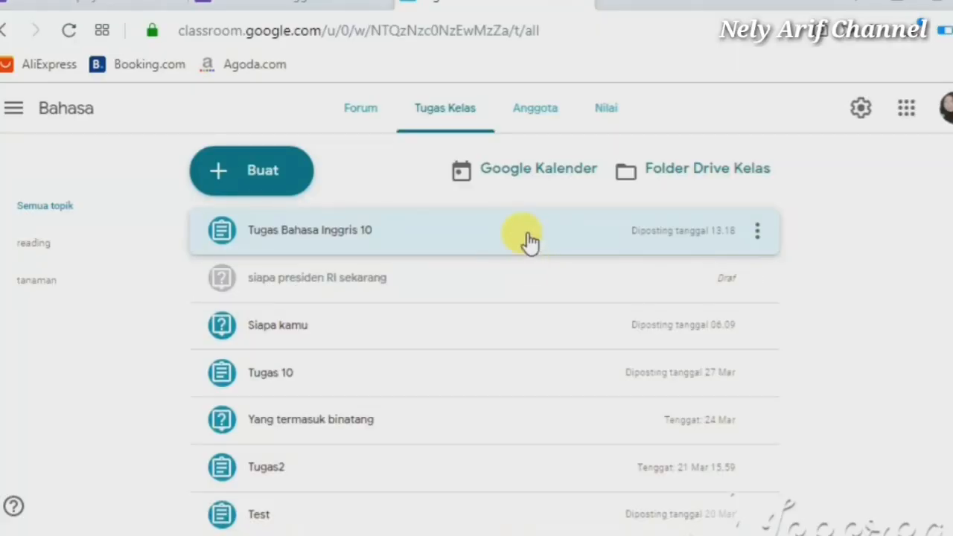
Expand the Tugas Bahasa Inggris 10 assignment and open its Soal Bahasa Inggris 10 attachment
click(527, 239)
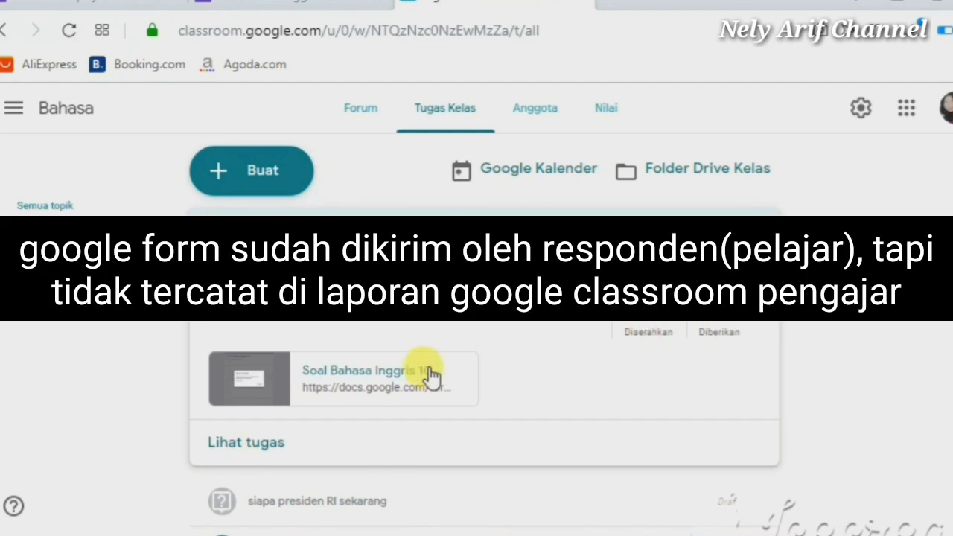
click(438, 341)
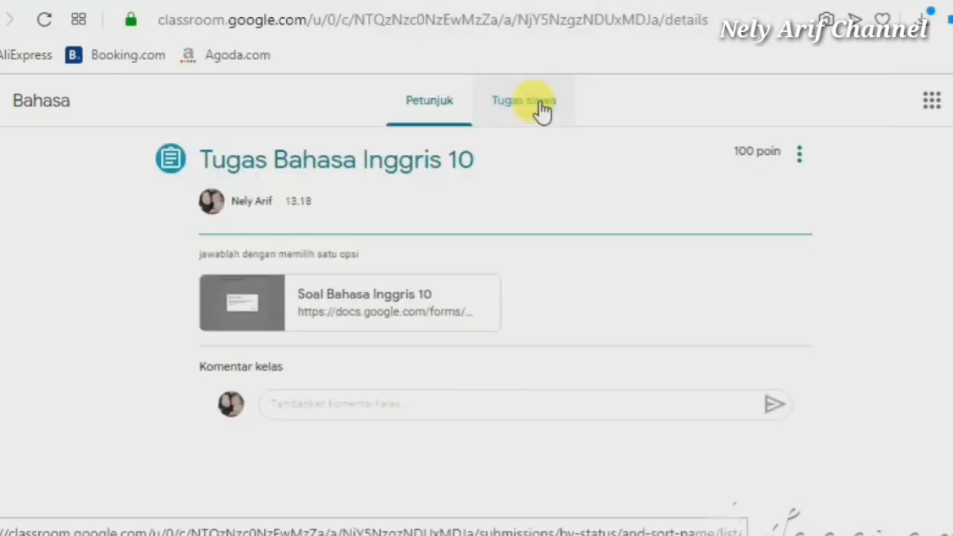
Check the assignment's student work (0 handed in, 3 assigned), then return to the quiz form editor
click(538, 106)
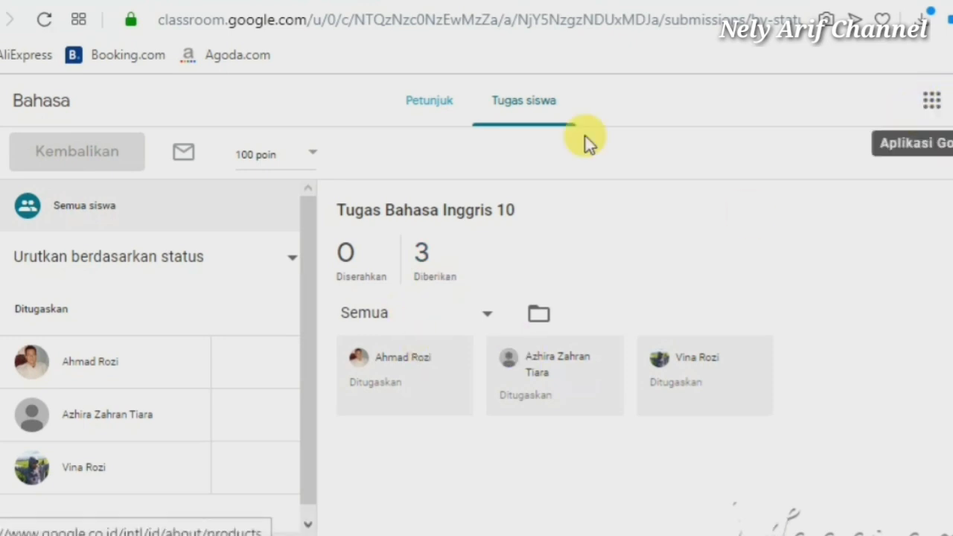
click(190, 11)
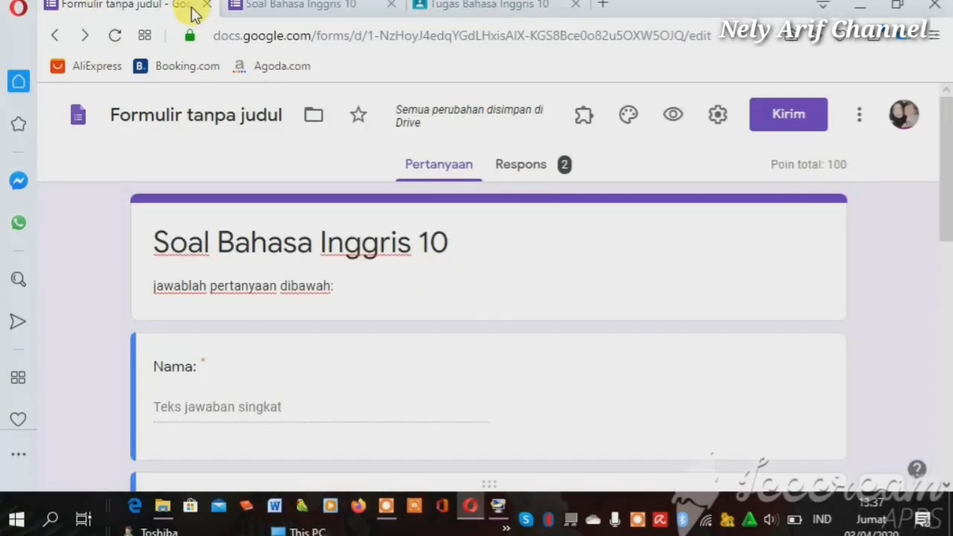